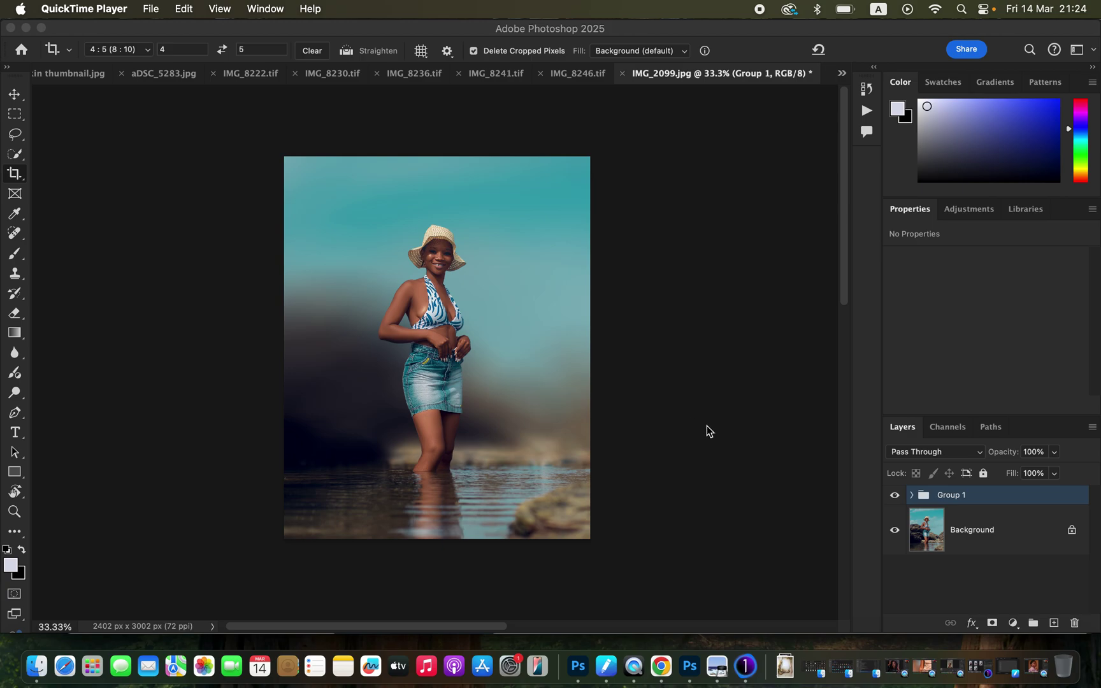
- Toggle Group 1 on and off to compare with the original, then delete Group 1
click(895, 500)
click(894, 502)
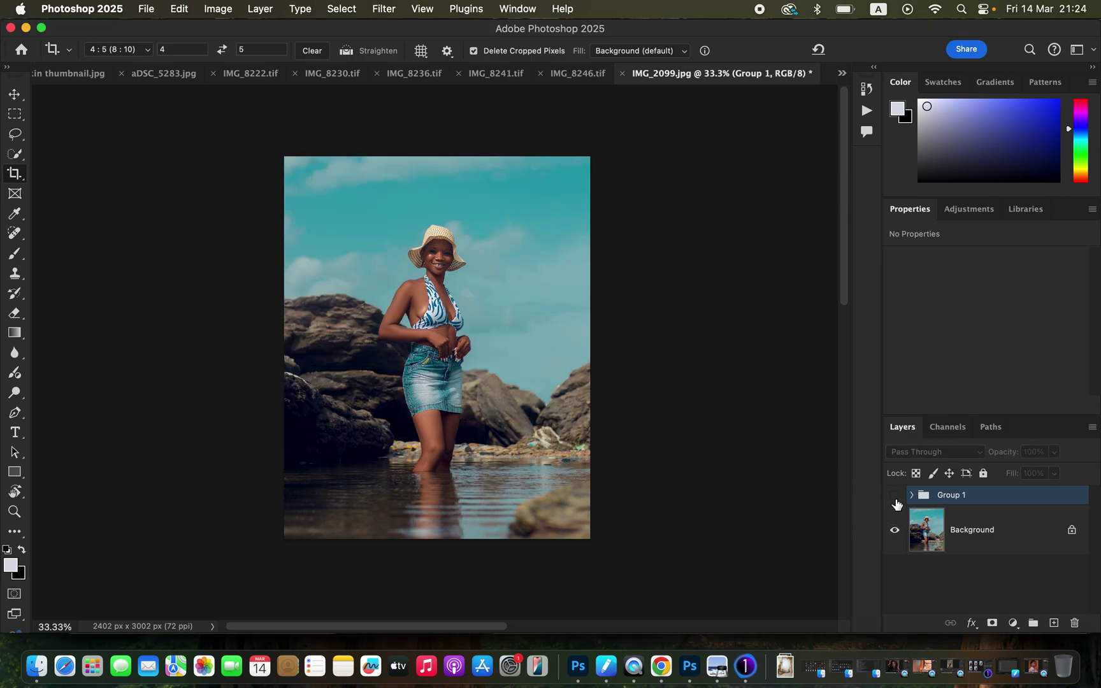
click(895, 500)
click(895, 501)
click(895, 501)
click(898, 502)
click(896, 501)
drag(1027, 505, 1075, 617)
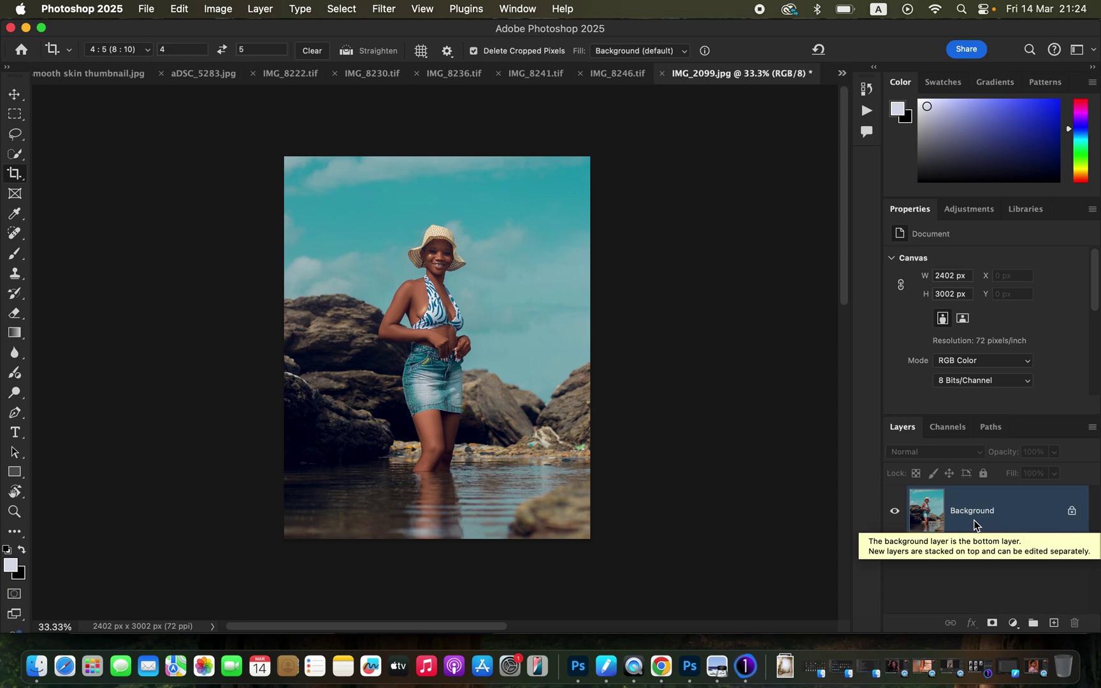
- Duplicate the Background layer with Cmd+J and name the copies BG and SUBJECT
key(super+j)
key(super+j)
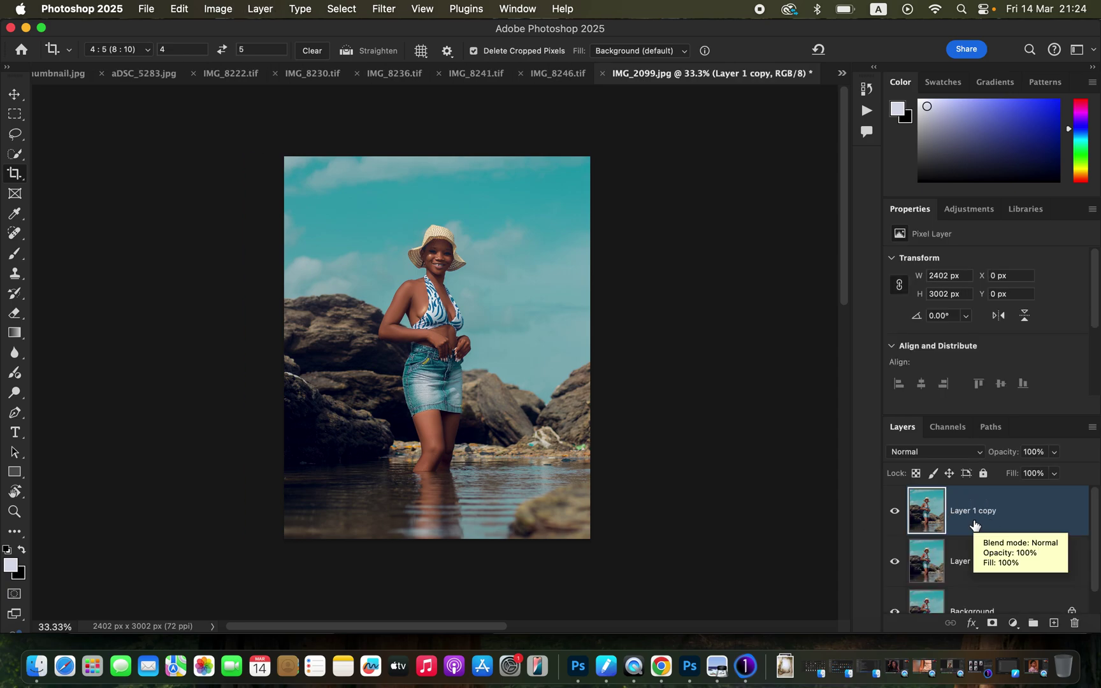
double_click(963, 563)
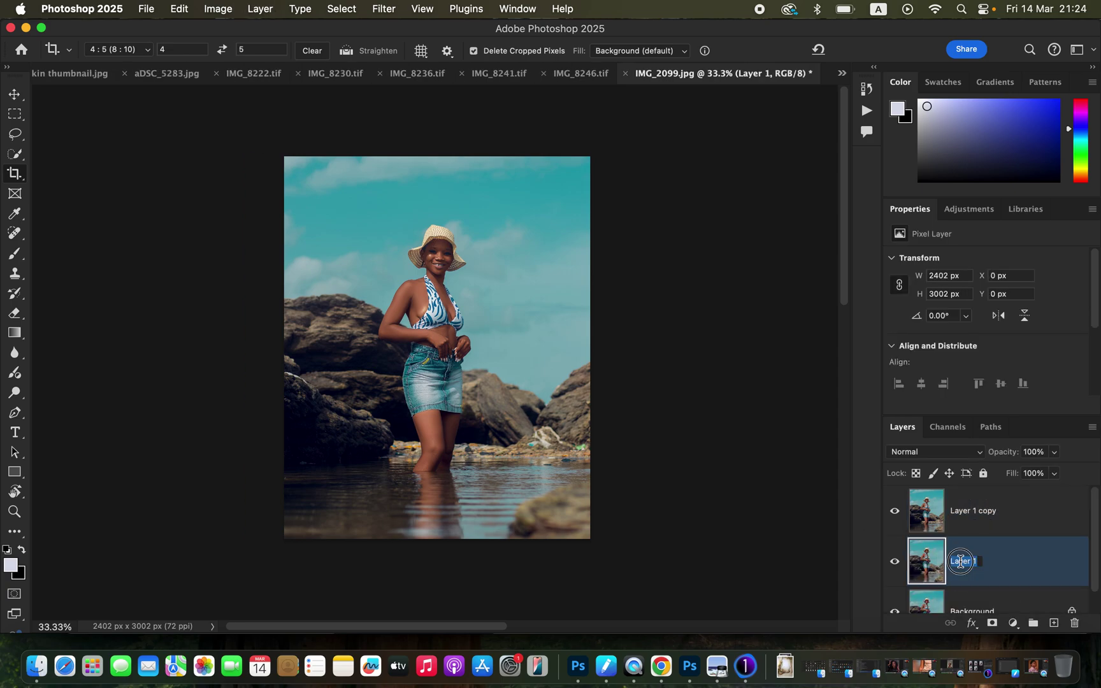
key(Caps_Lock)
text(BG)
double_click(970, 509)
text(SU)
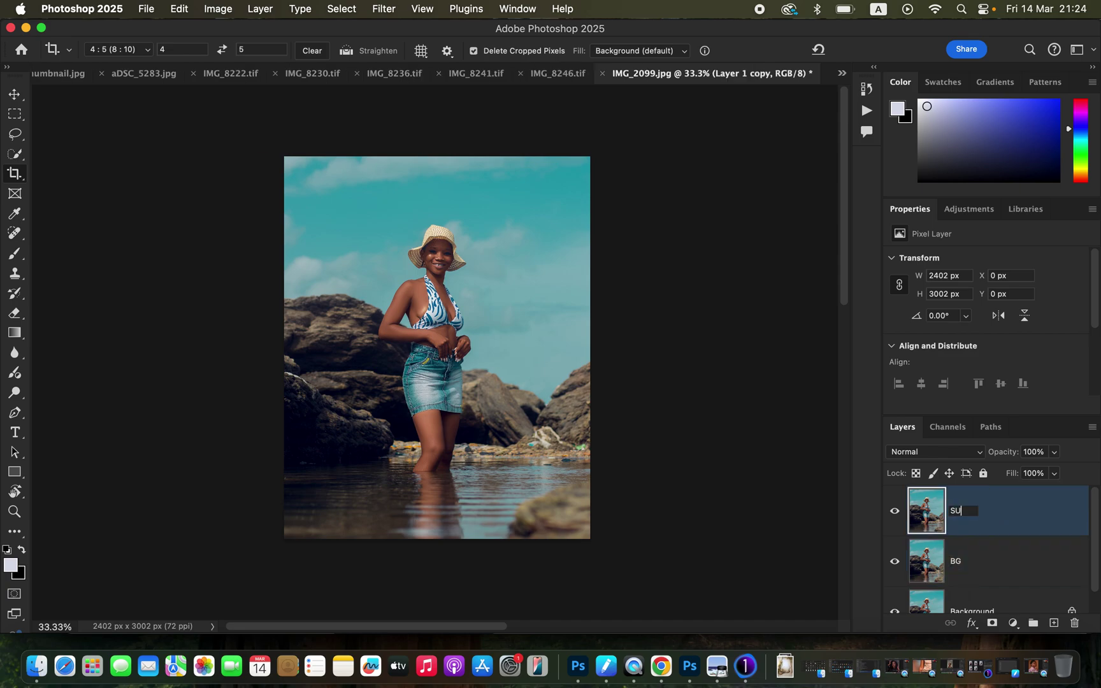
text(BJECT)
key(Return)
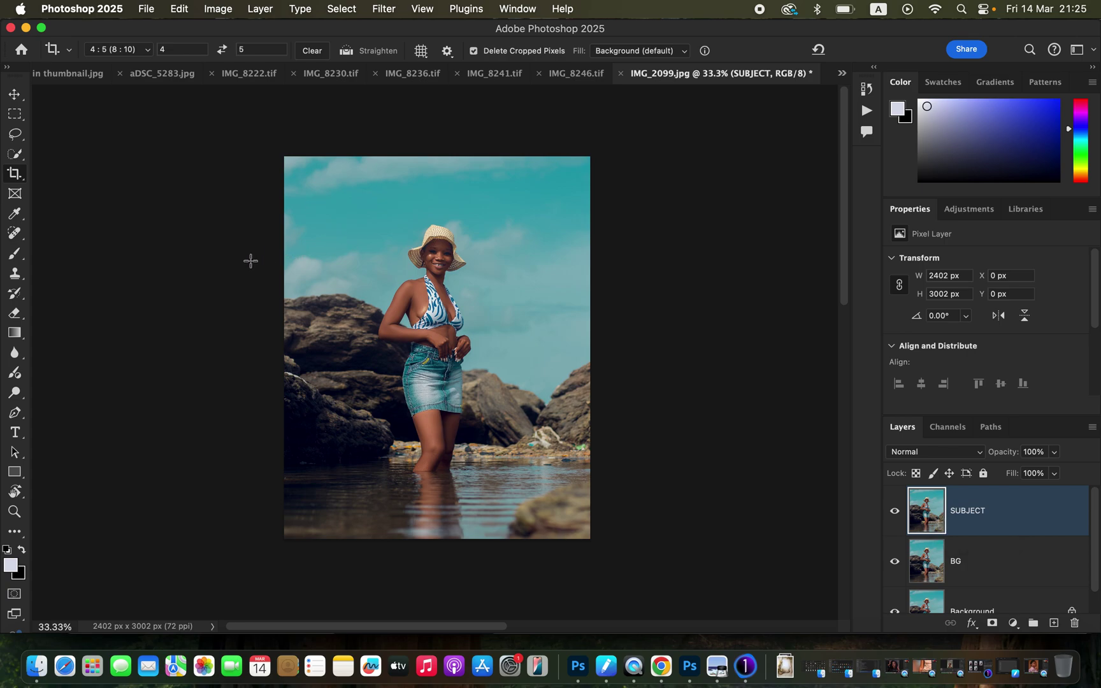
click(12, 158)
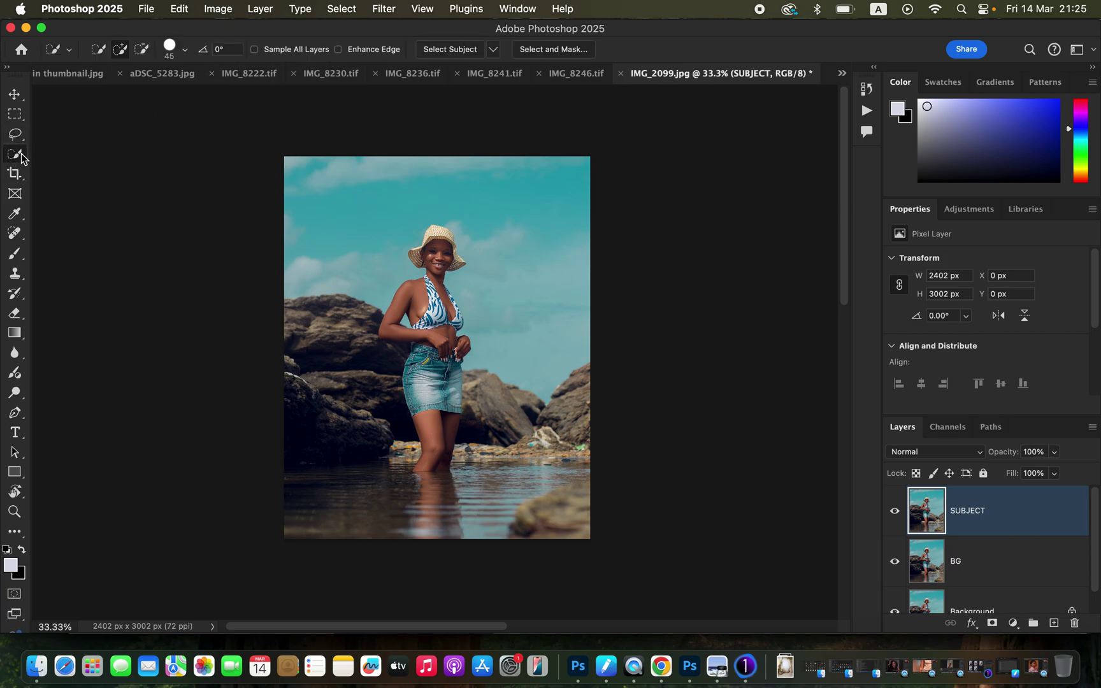
- Use Select > Subject to add a layer mask of the woman to SUBJECT, then hide it
click(341, 7)
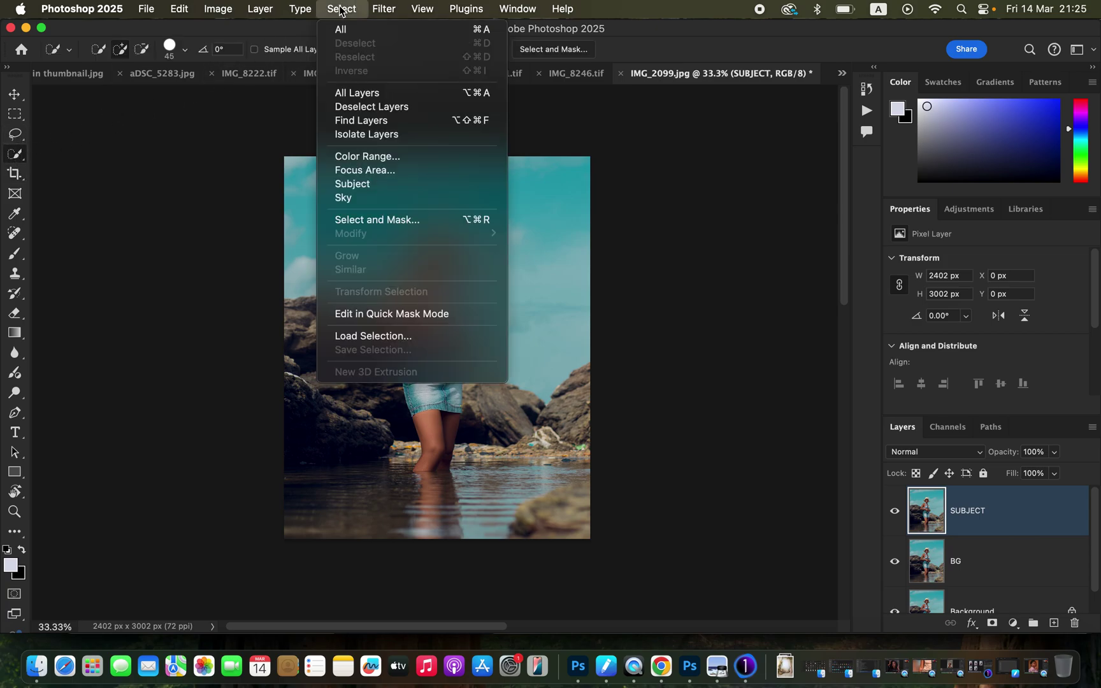
click(410, 186)
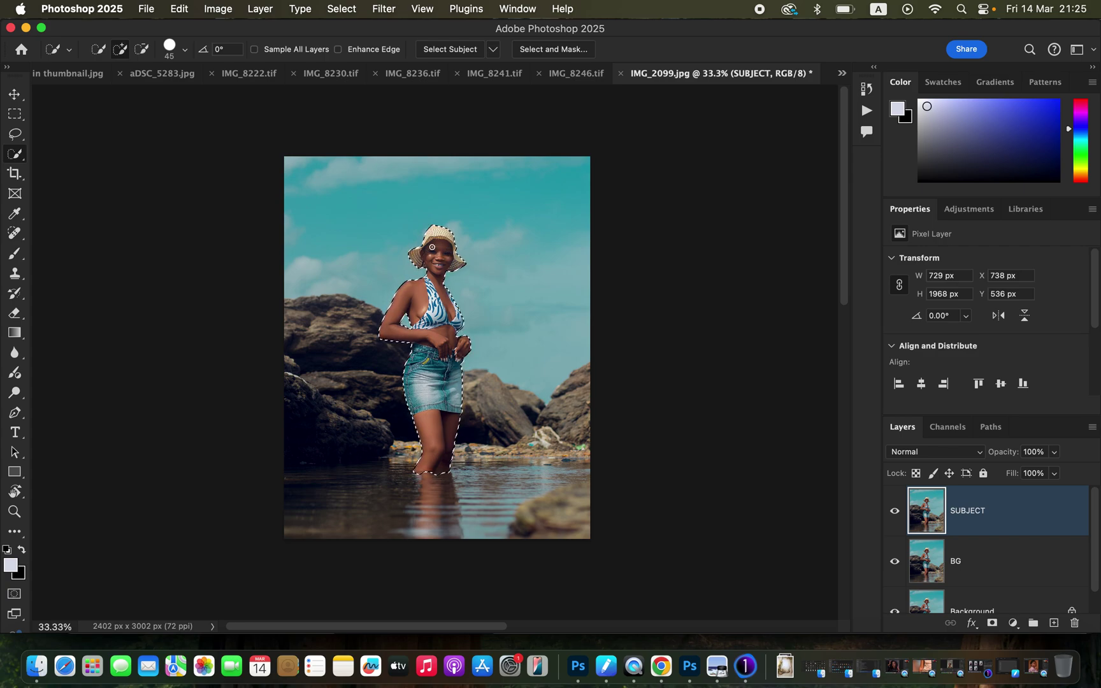
click(992, 624)
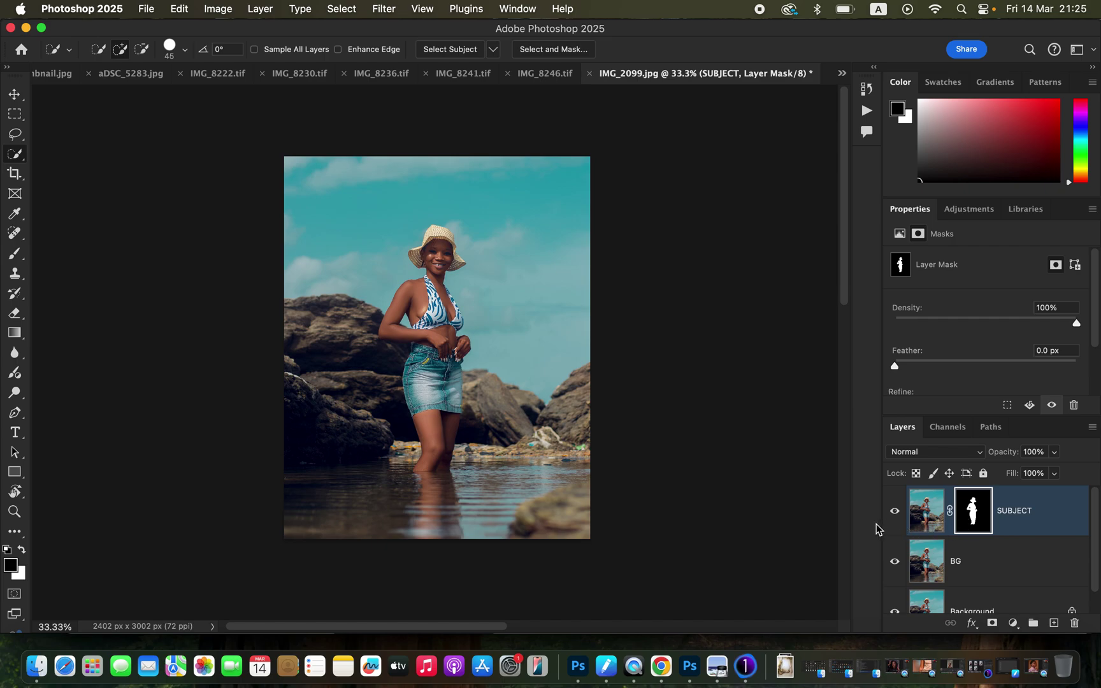
click(894, 511)
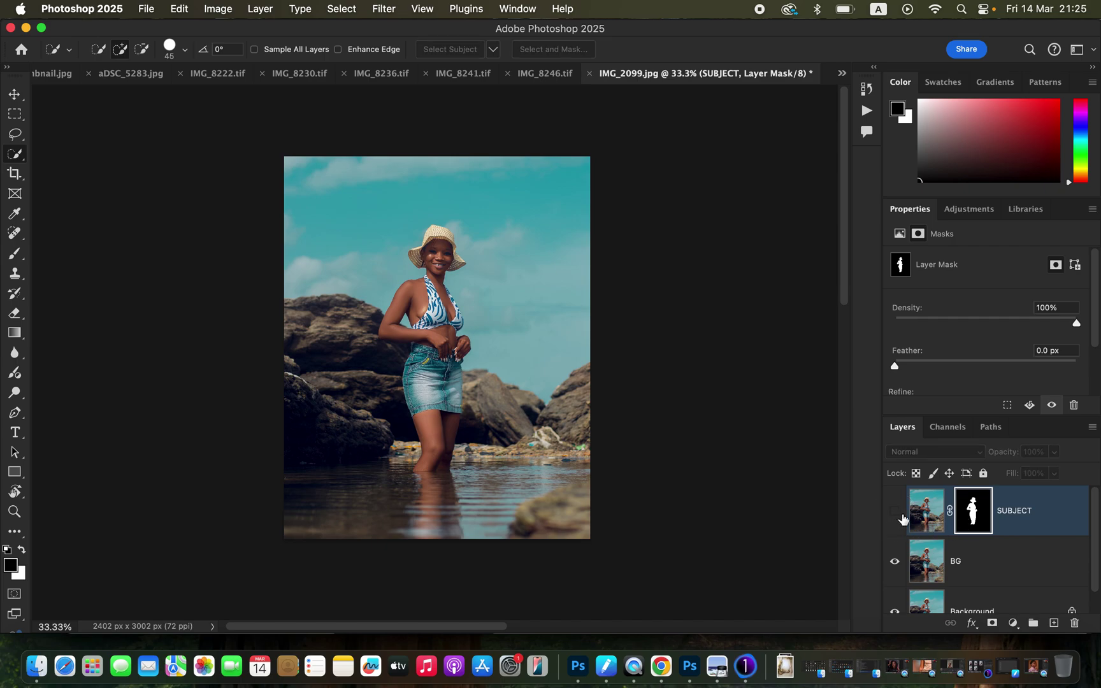
- Make BG the active layer and run Select > Subject to outline the woman
click(981, 572)
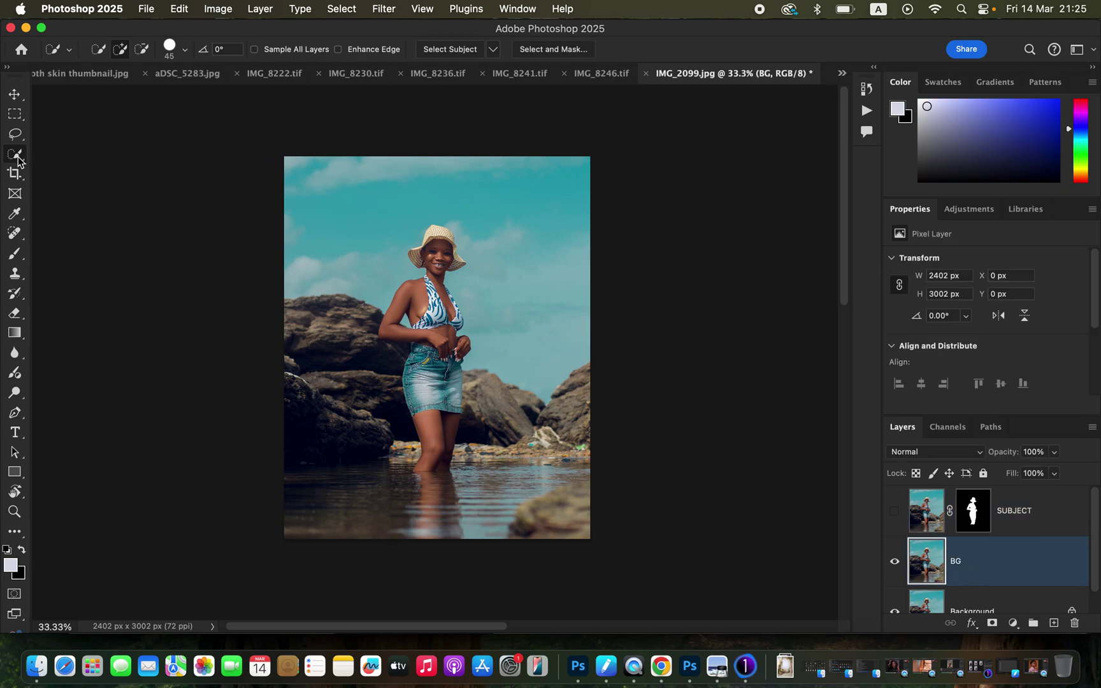
click(338, 9)
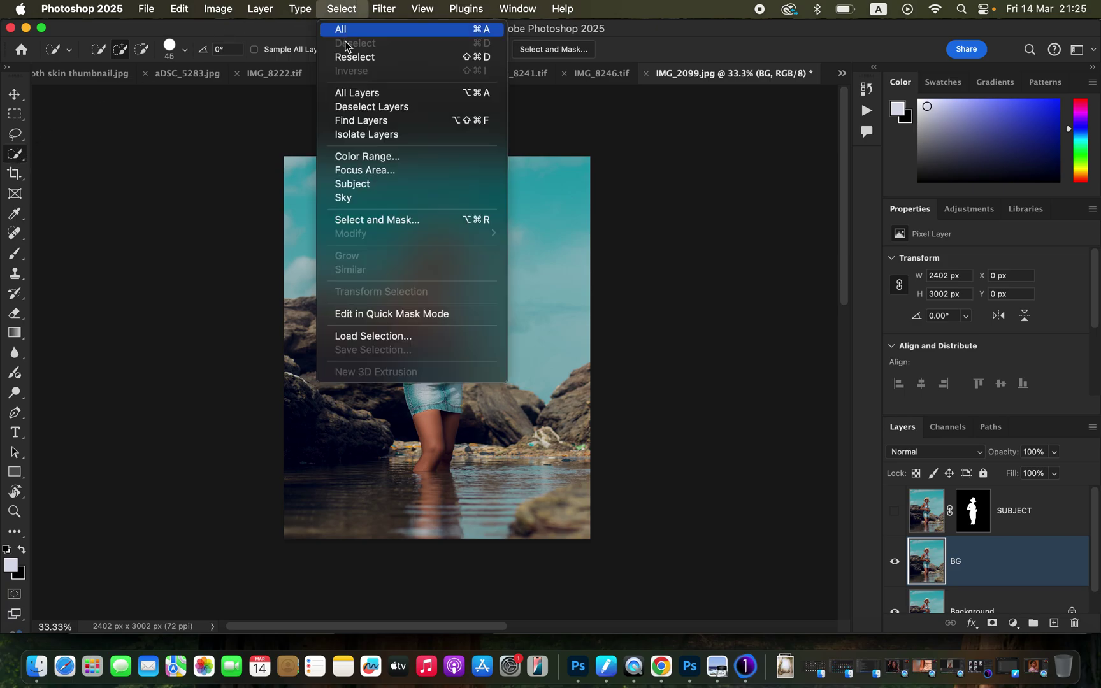
click(395, 185)
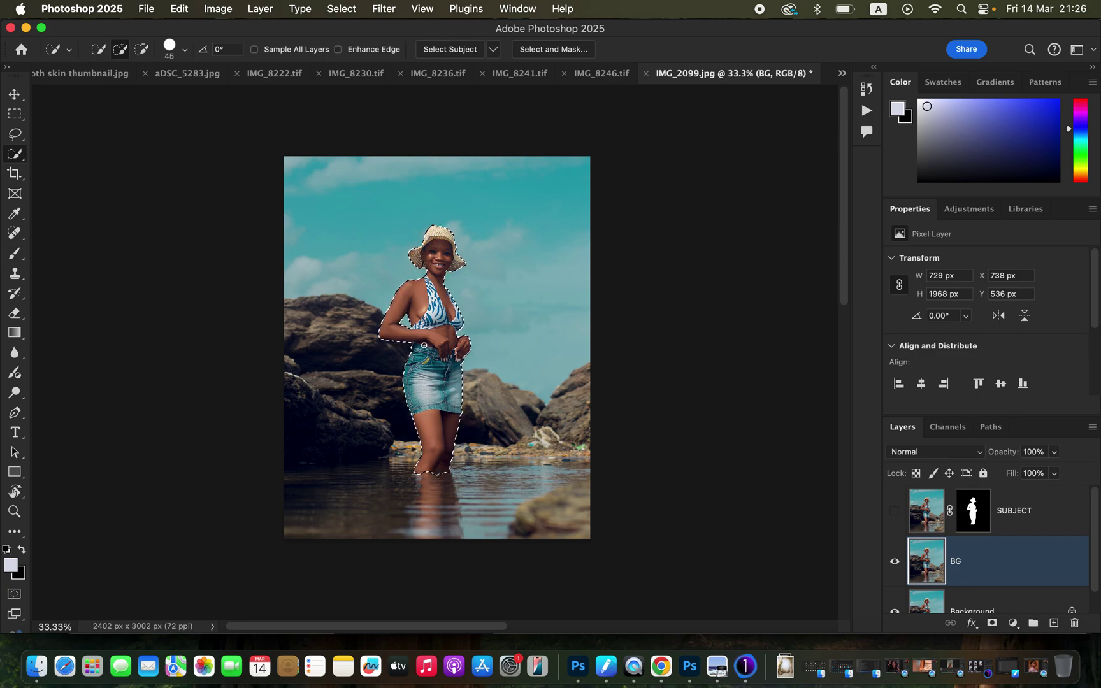
click(180, 8)
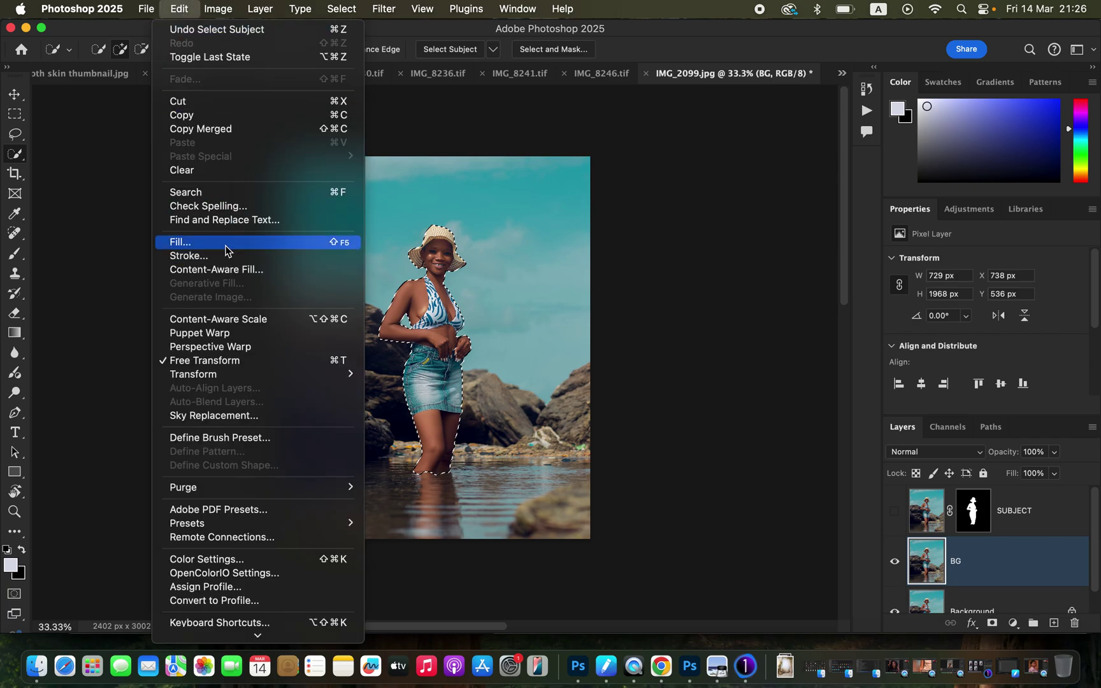
- Fill the woman's selection on BG using Content-Aware with Color Adaptation checked
click(226, 242)
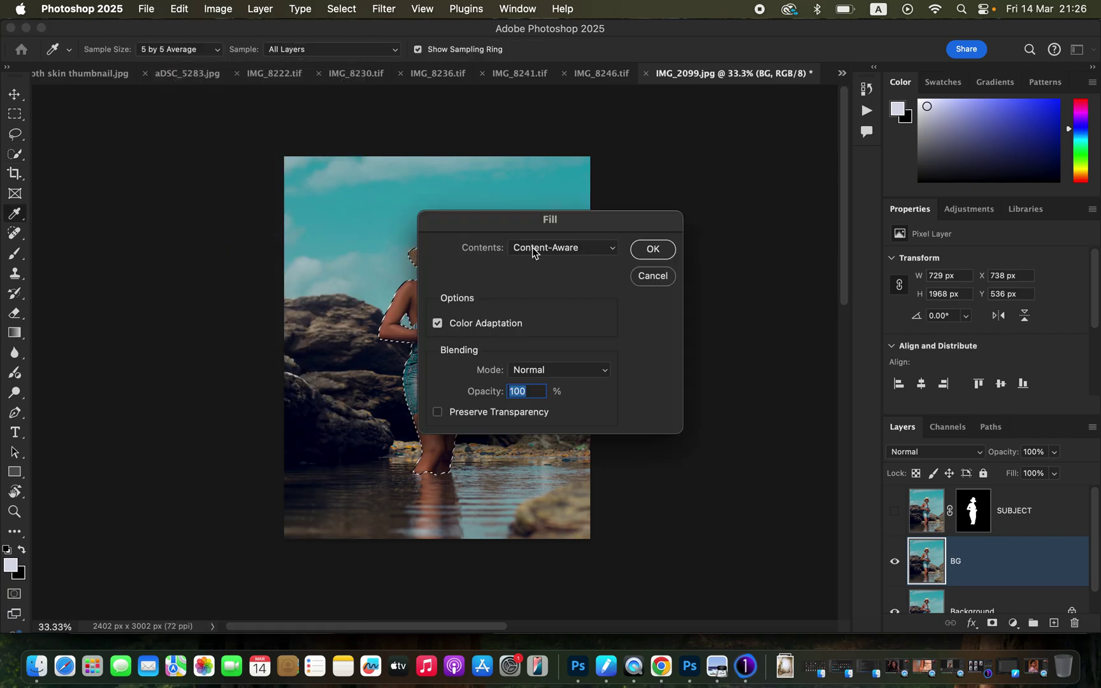
click(541, 251)
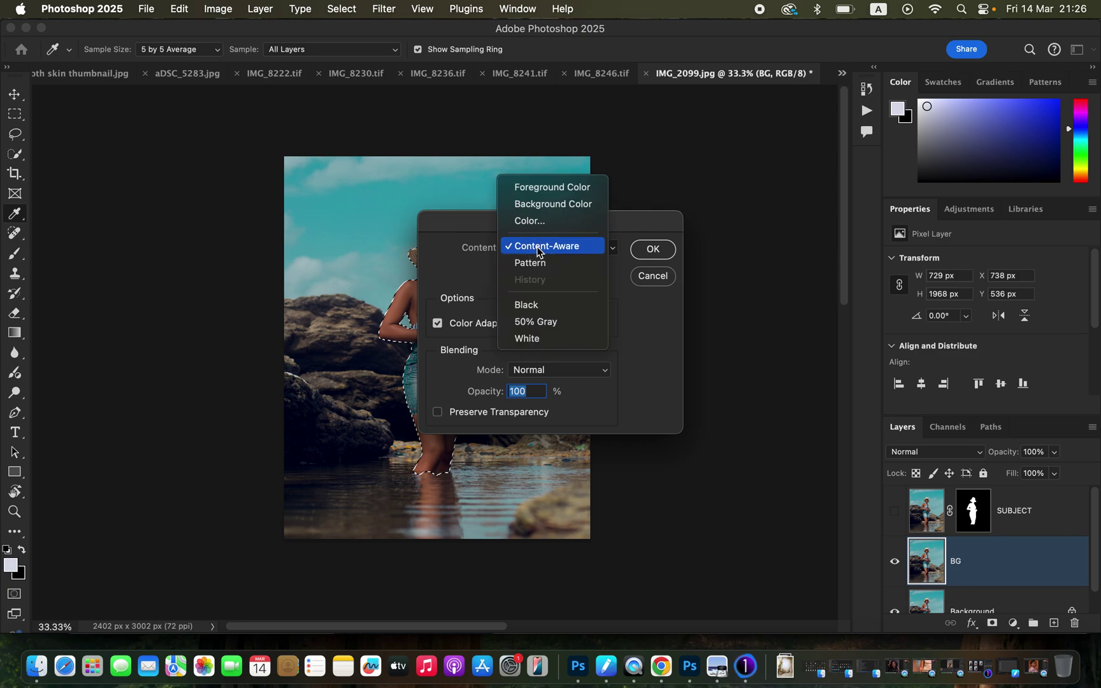
click(538, 249)
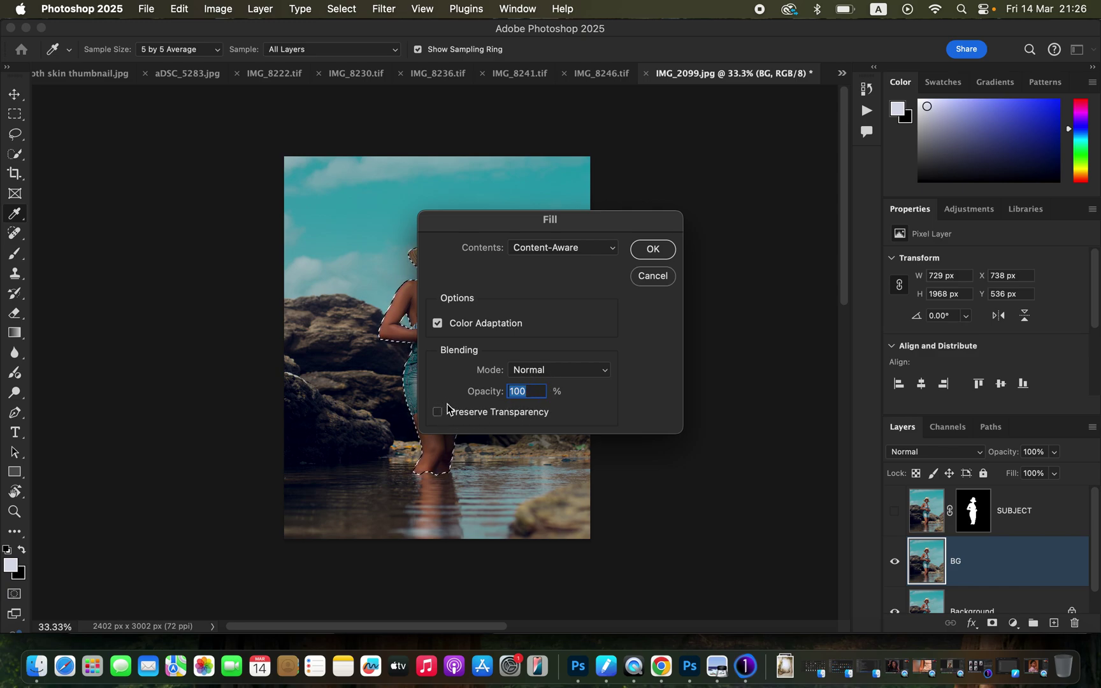
click(654, 252)
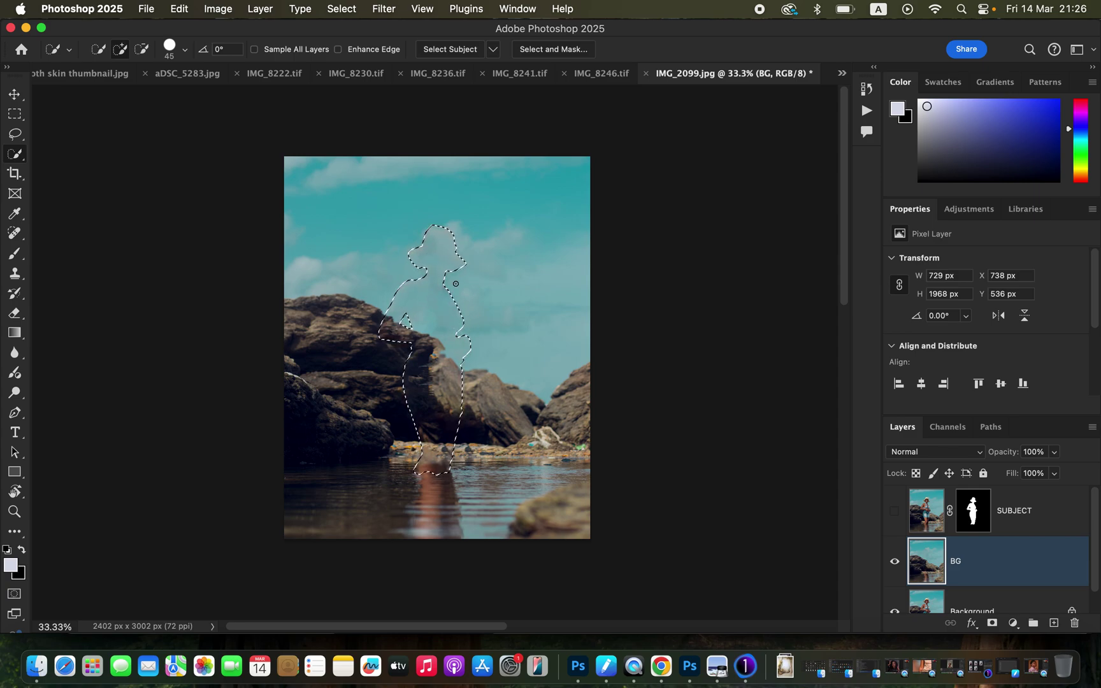
- Deselect and zoom in and out to inspect the content-aware filled area on BG
key(super+d)
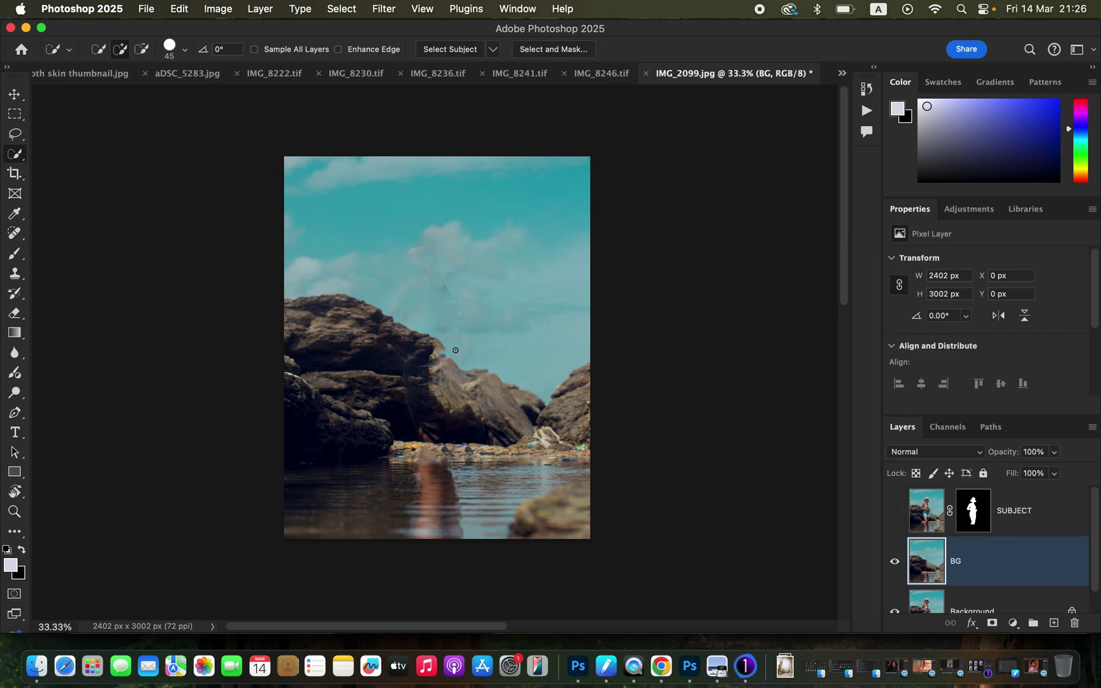
key(super+equal)
key(super+equal)
key(super+equal)
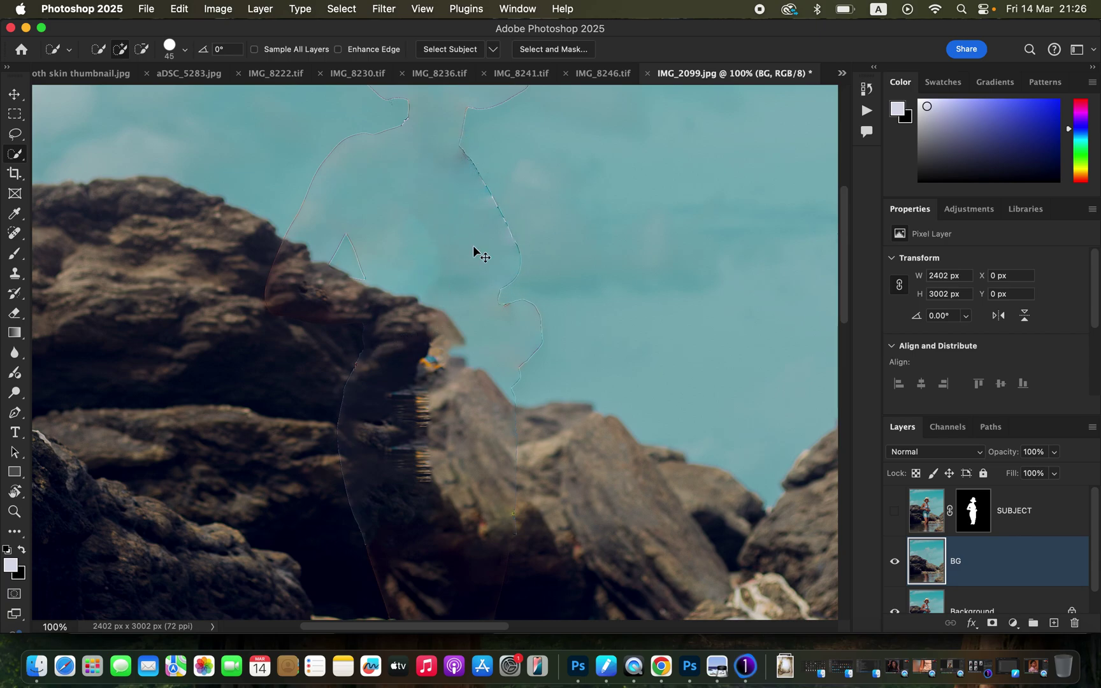
key(super+minus)
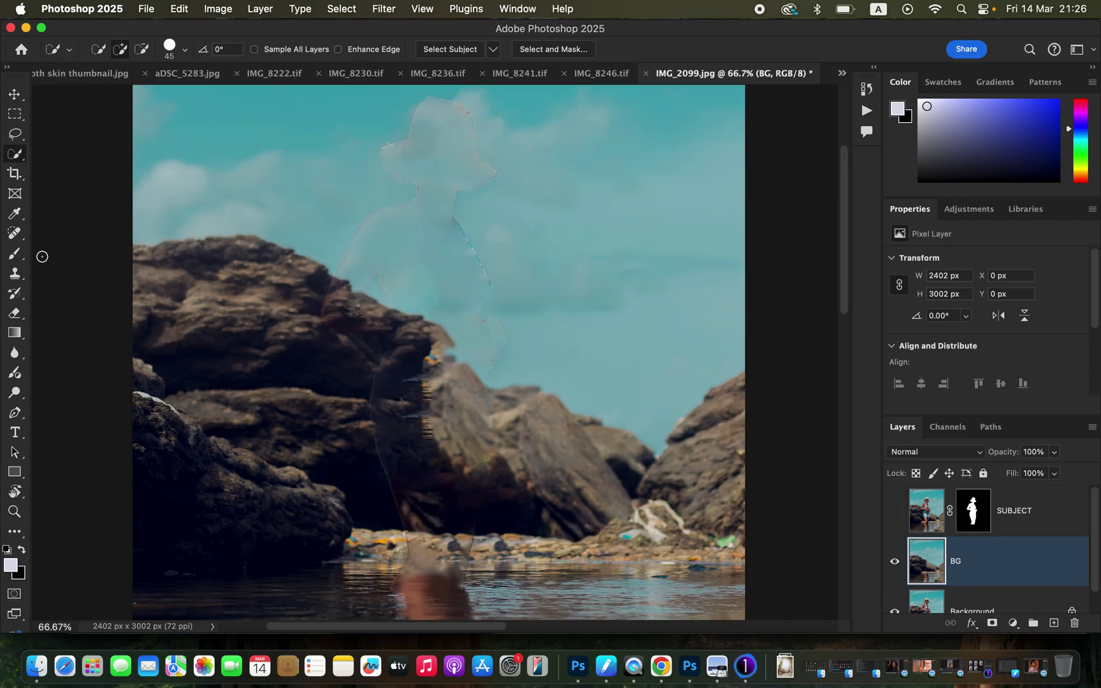
click(14, 235)
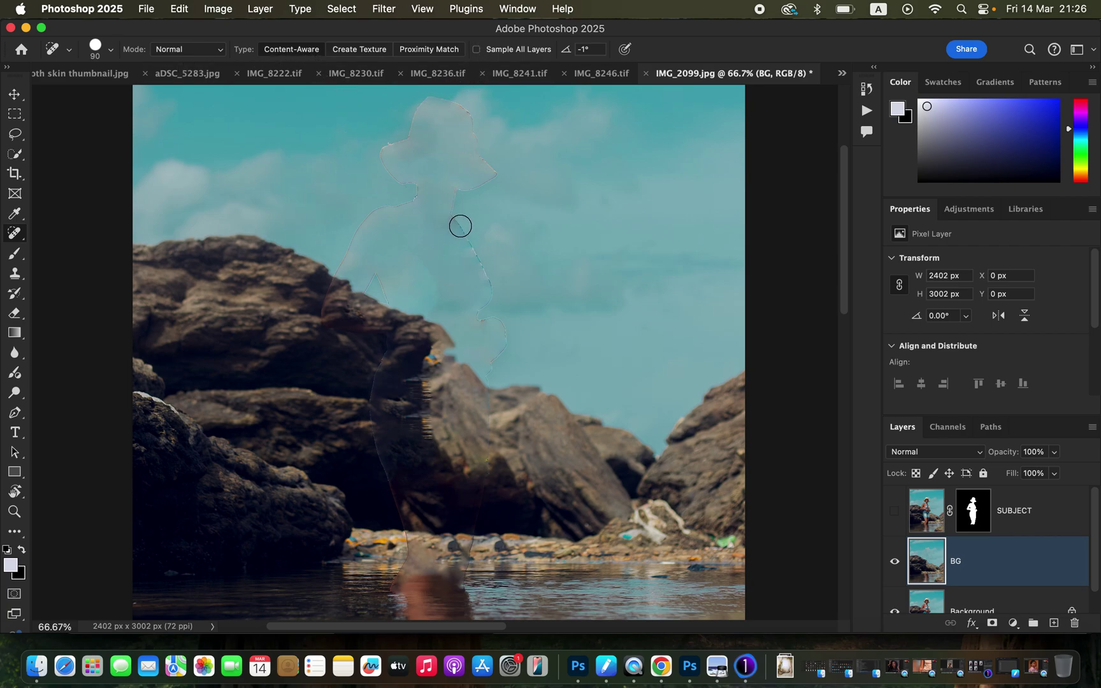
- Spot-heal the leftover outline streaks along the rock edges, in the sky and near the water
mouse_move(450, 190)
mouse_down()
mouse_move(488, 288)
mouse_move(449, 195)
mouse_move(491, 173)
mouse_move(467, 115)
mouse_move(427, 102)
mouse_move(384, 161)
mouse_move(410, 181)
mouse_move(408, 195)
mouse_move(360, 235)
mouse_move(328, 312)
mouse_move(382, 357)
mouse_move(376, 421)
mouse_move(409, 535)
mouse_move(402, 579)
mouse_up()
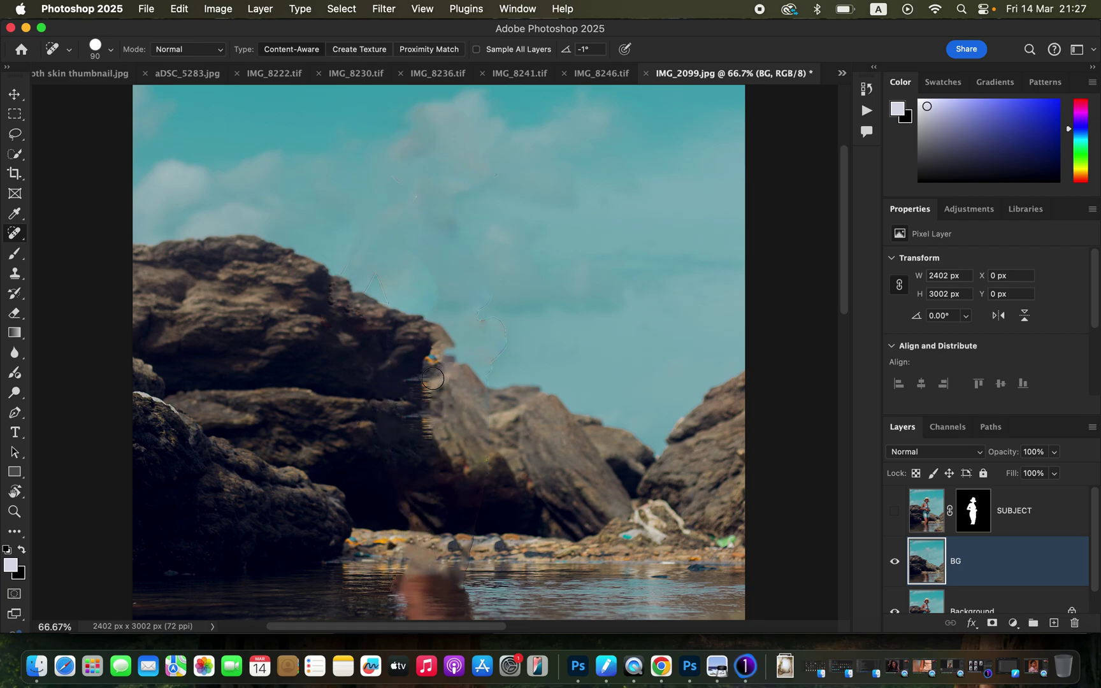
drag(430, 376, 428, 438)
drag(433, 347, 418, 398)
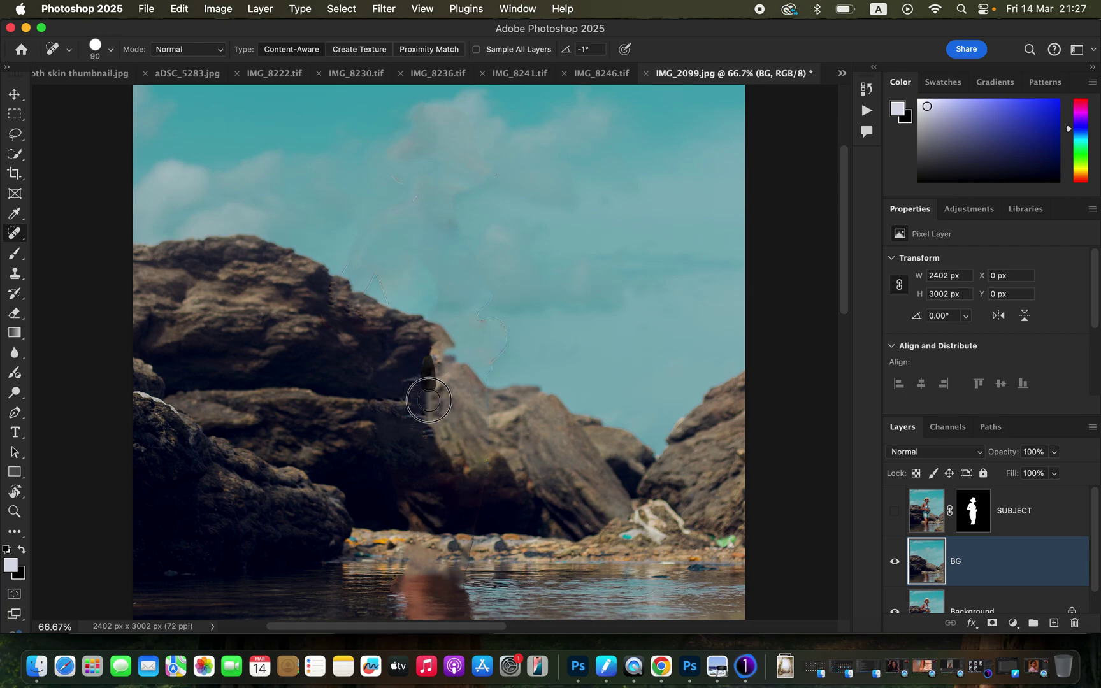
drag(479, 323, 497, 353)
drag(394, 168, 423, 205)
mouse_move(472, 531)
mouse_down()
mouse_move(466, 577)
mouse_move(461, 567)
mouse_up()
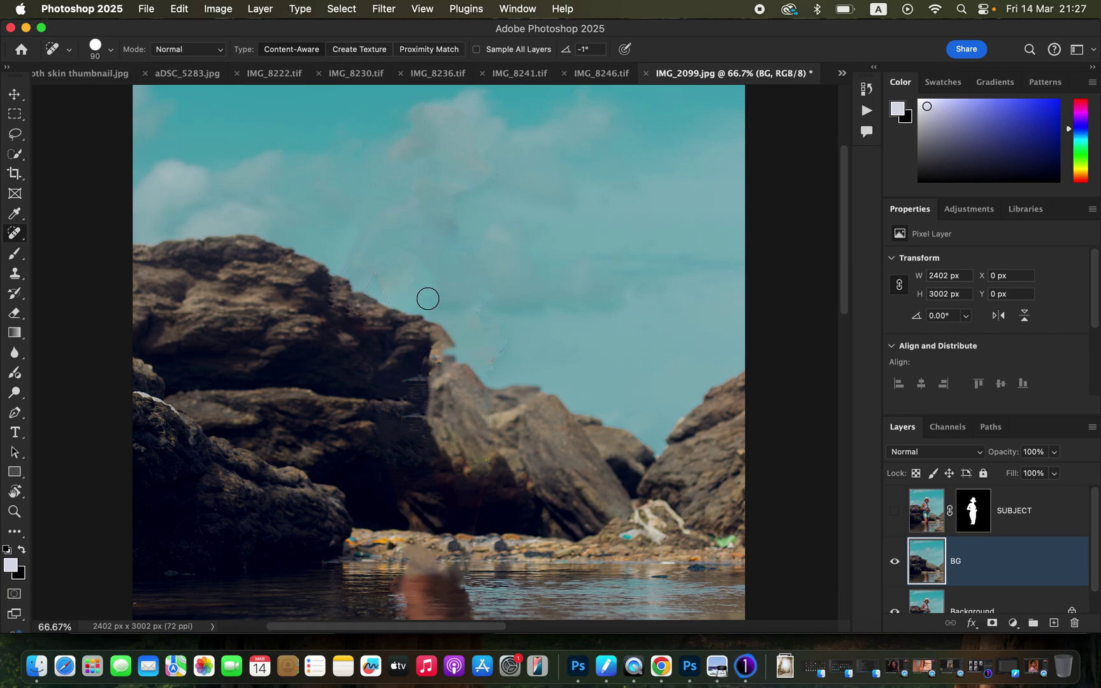
- Show the SUBJECT layer again and convert BG to a smart object
click(894, 512)
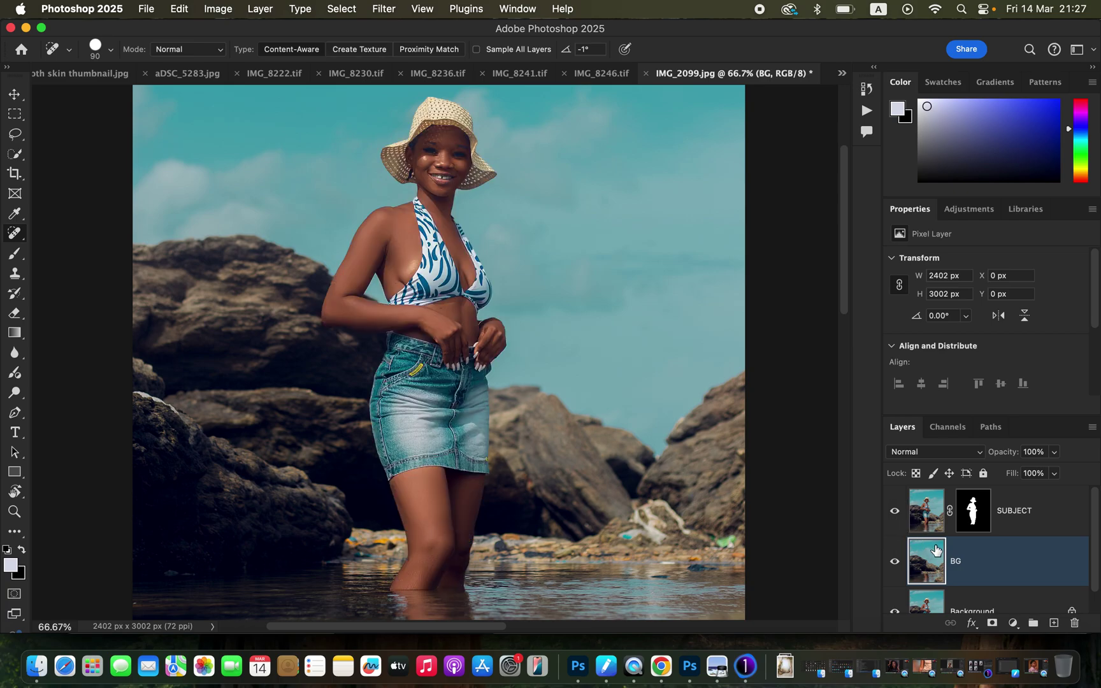
key(super+minus)
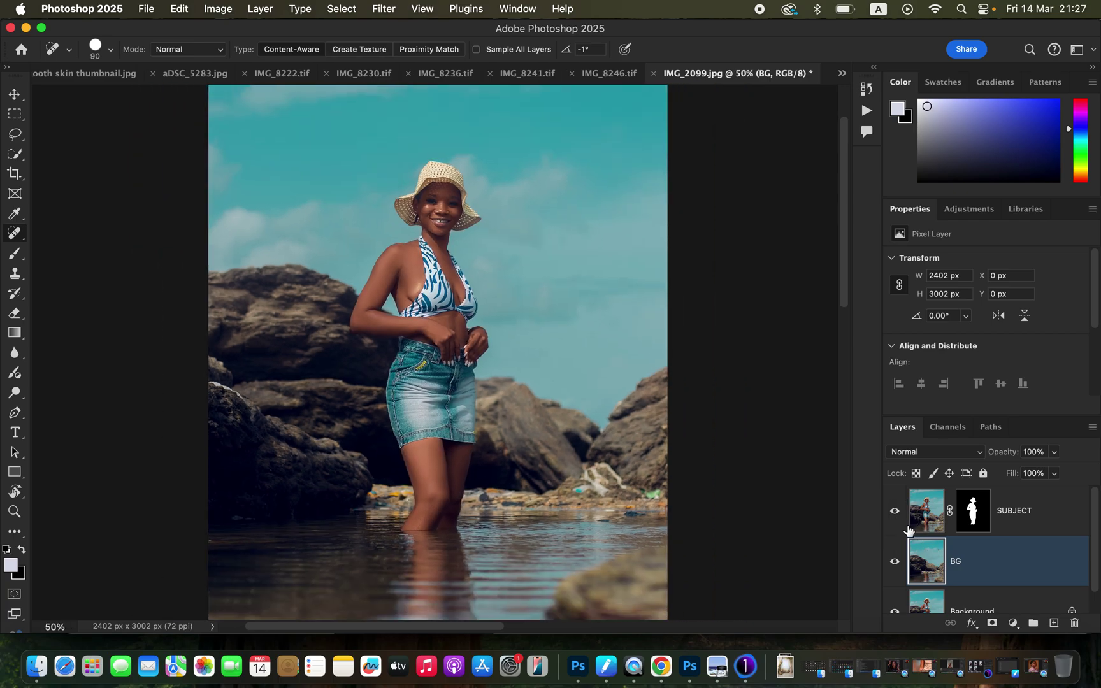
right_click(1005, 576)
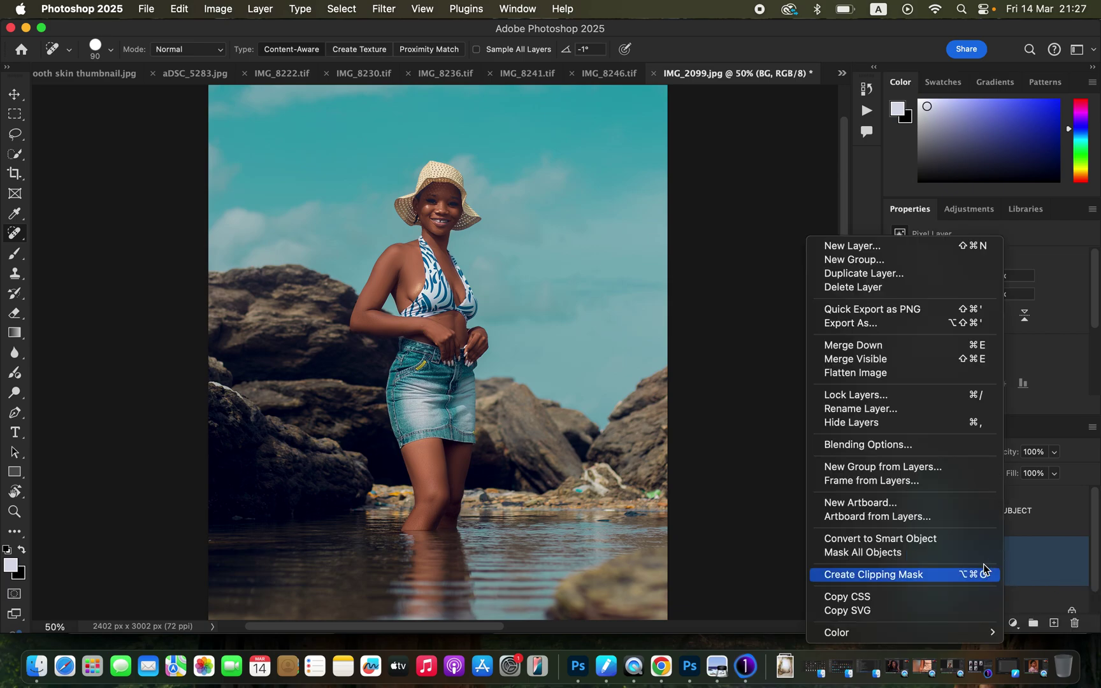
click(915, 539)
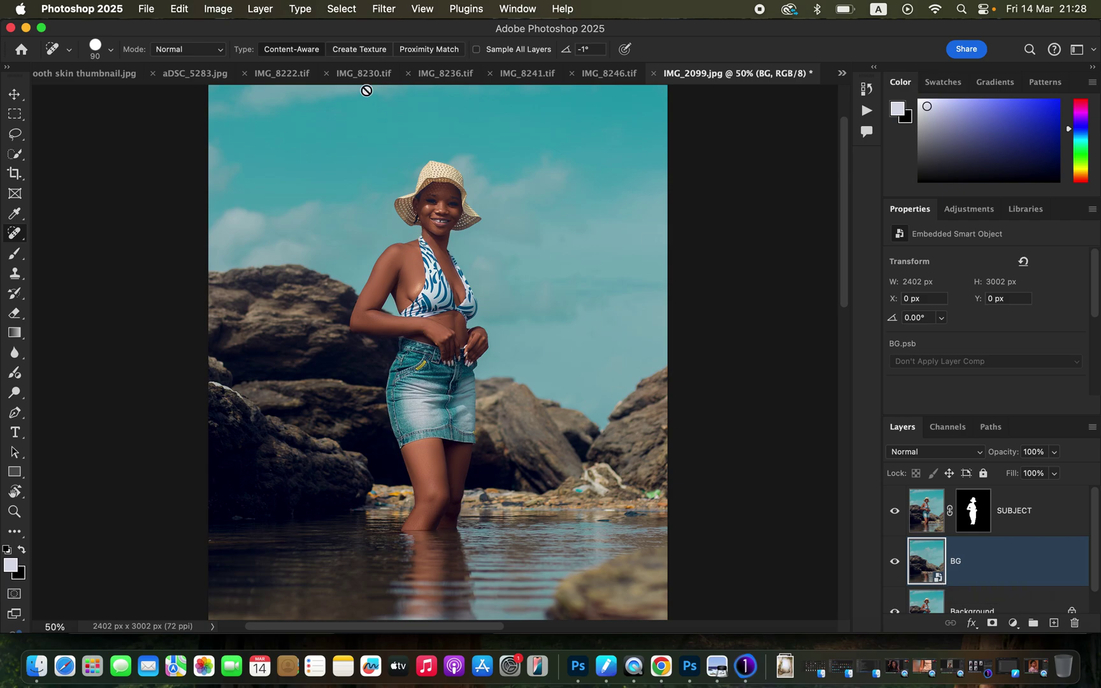
click(382, 9)
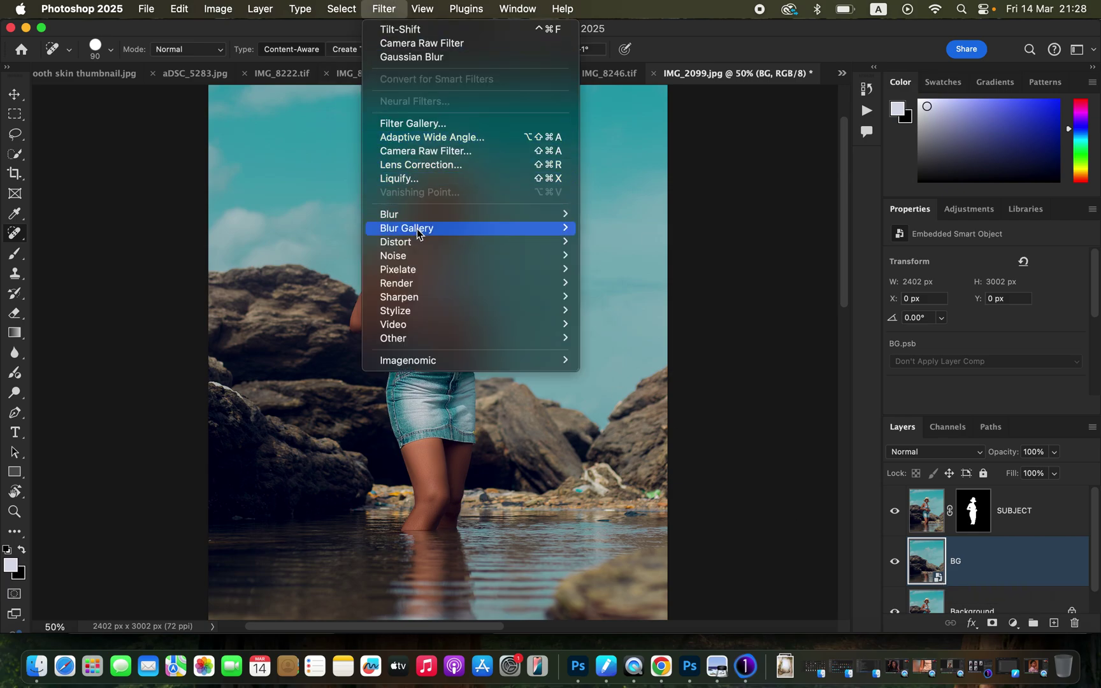
- Add a Tilt-Shift blur of 77 px to BG, moving the focus band down toward her legs
mouse_move(416, 229)
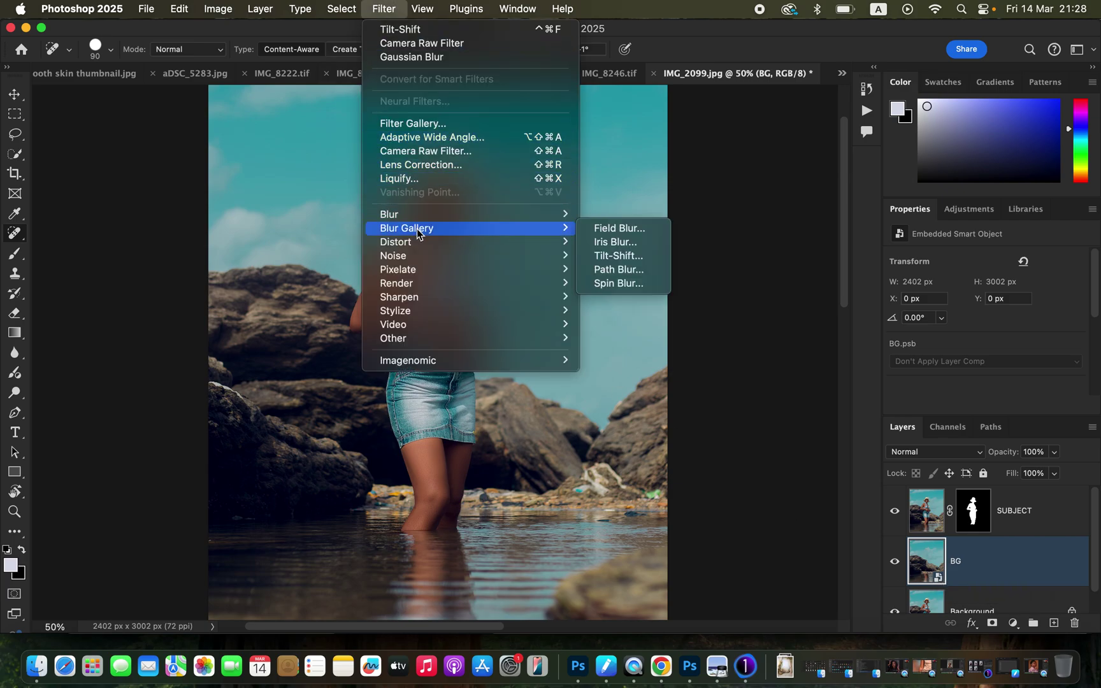
click(623, 256)
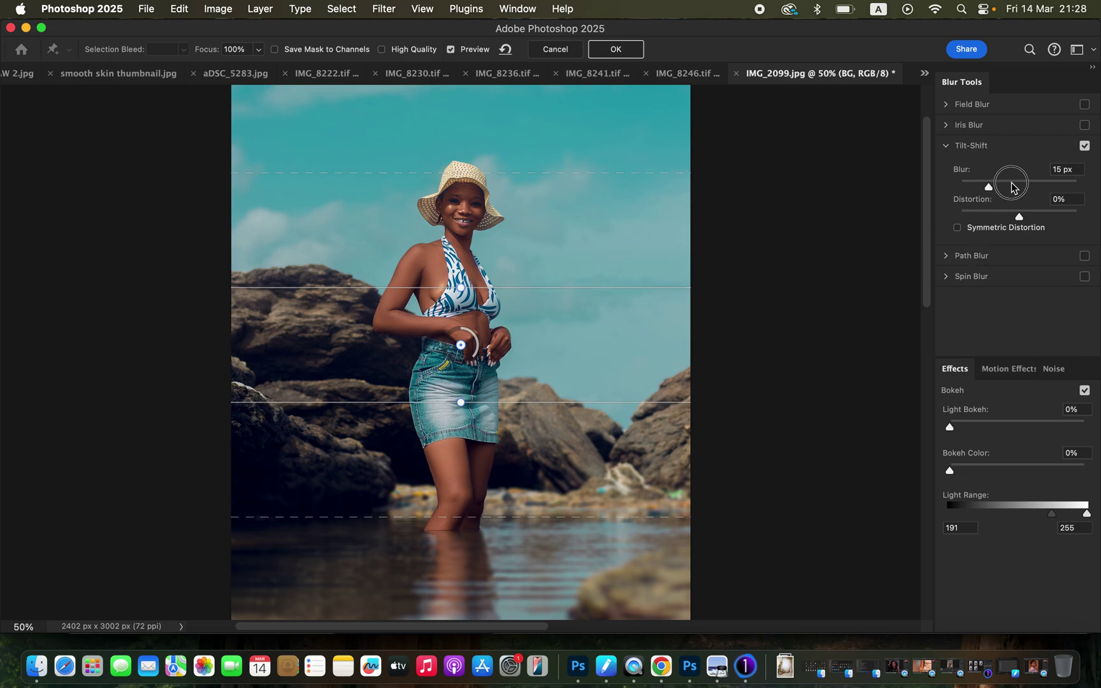
drag(988, 186, 1016, 190)
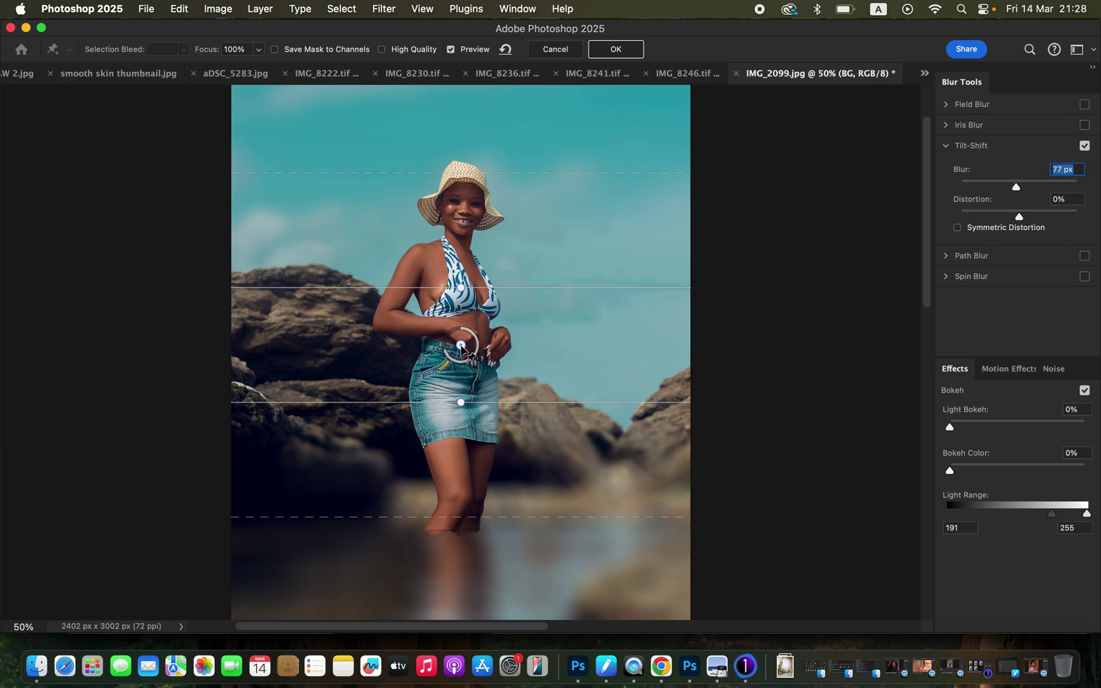
drag(461, 347, 466, 607)
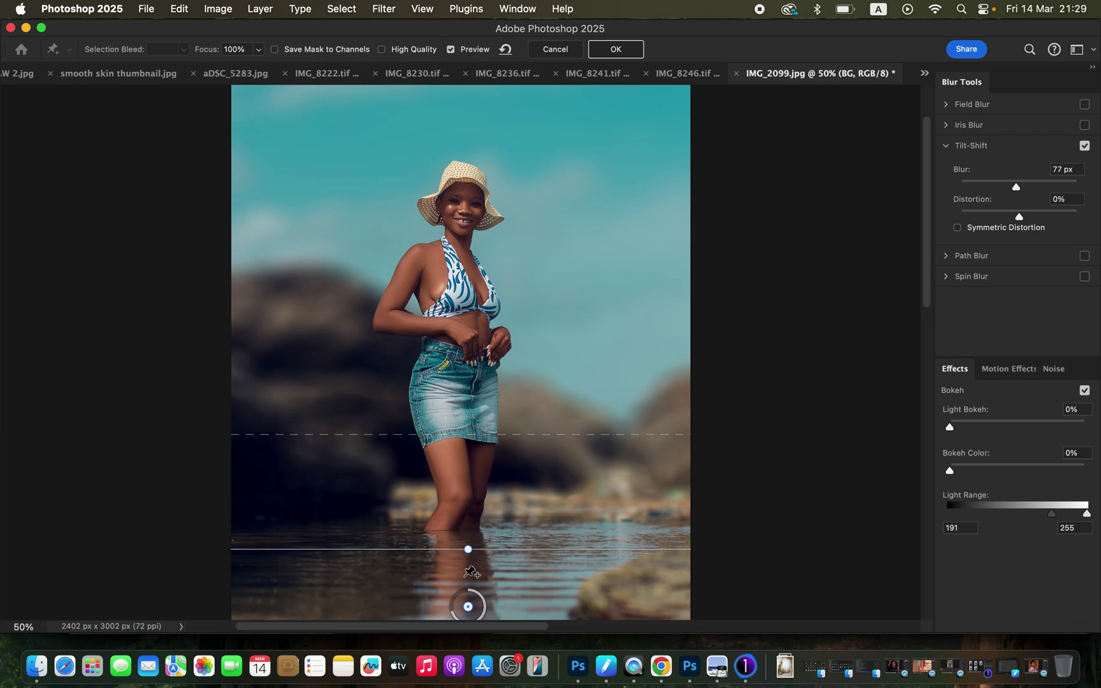
- Nudge the focus pin, raise the Tilt-Shift blur to 188 px, and apply it
drag(467, 606, 466, 610)
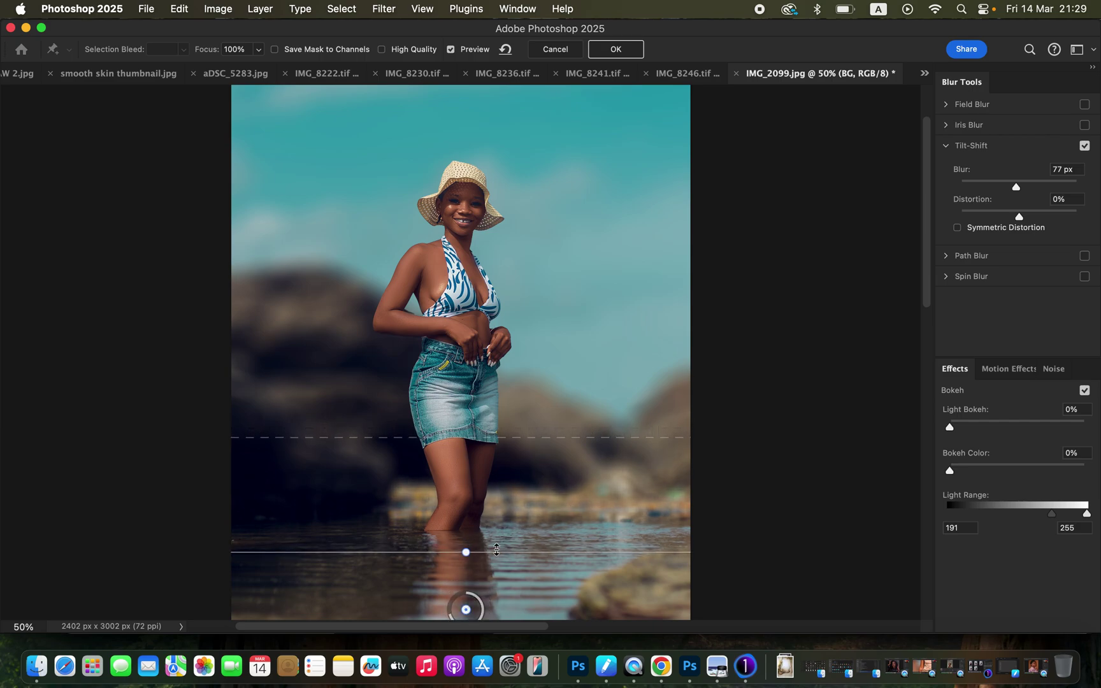
drag(1025, 188, 1040, 187)
click(618, 50)
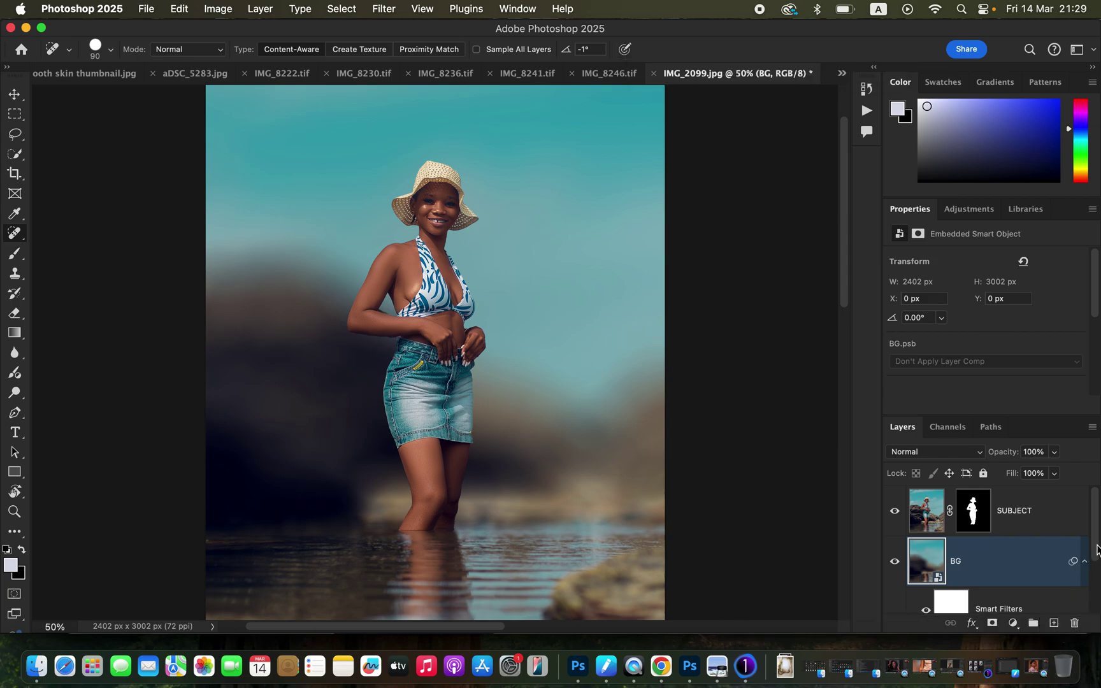
drag(1095, 554, 1097, 583)
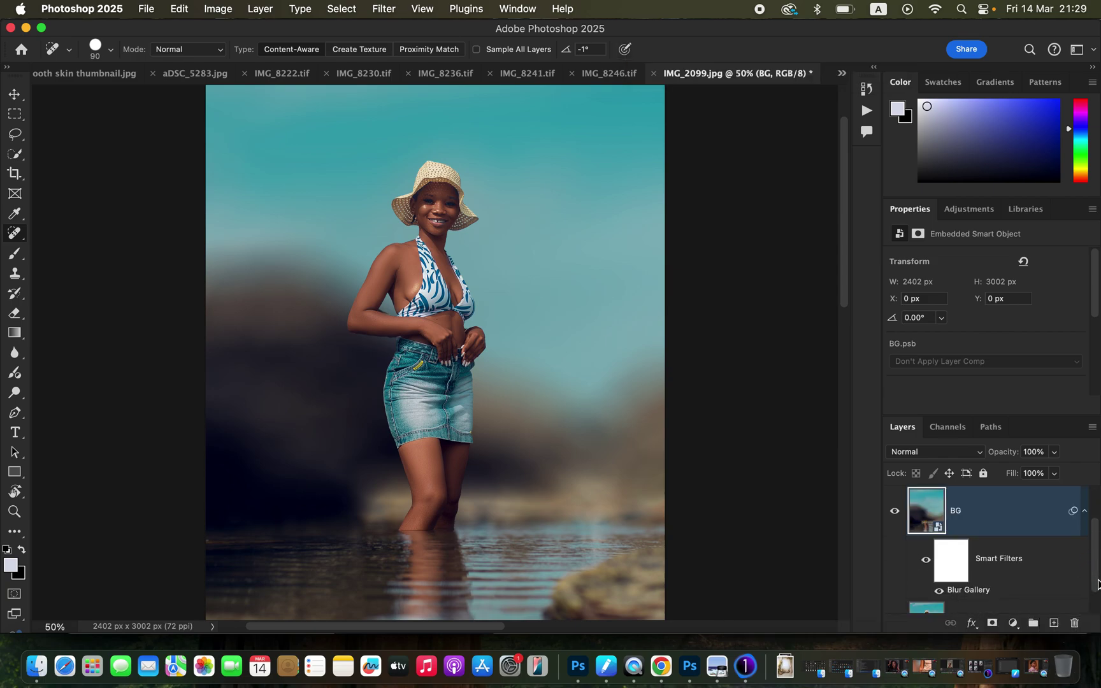
double_click(987, 594)
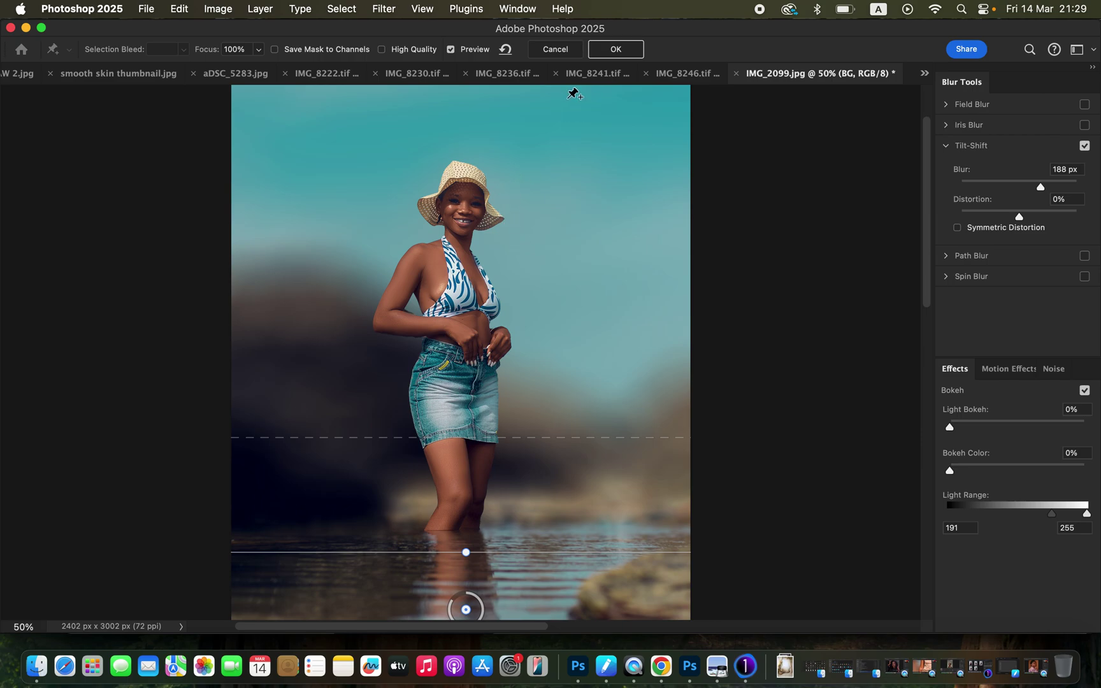
click(615, 49)
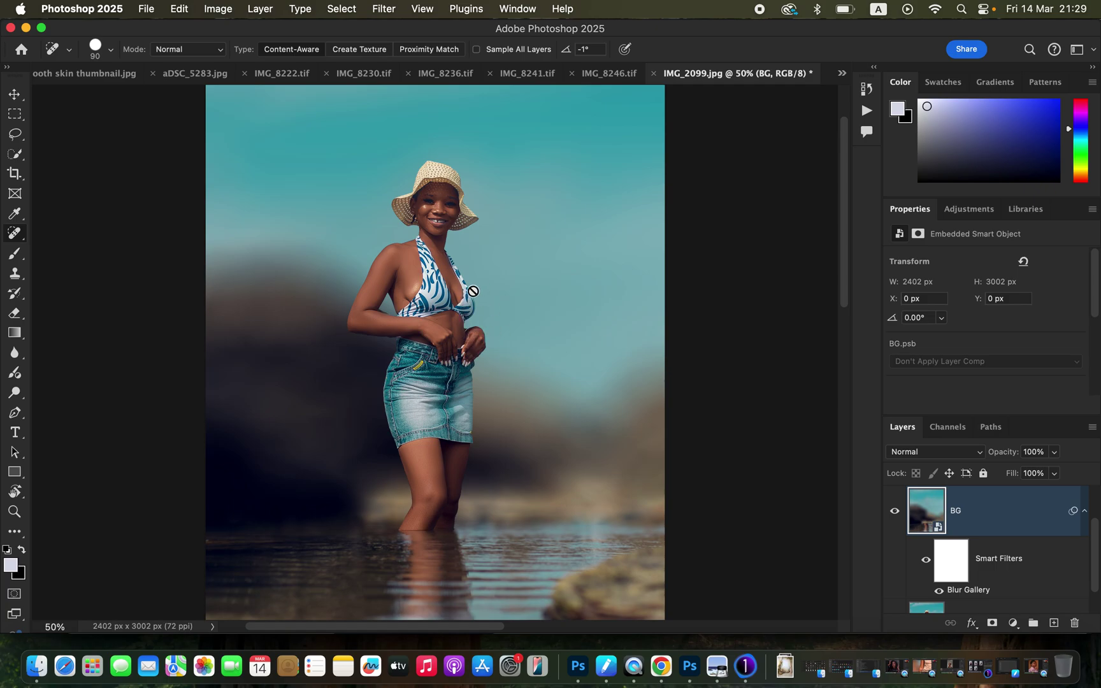
key(super+equal)
key(super+equal)
key(super+equal)
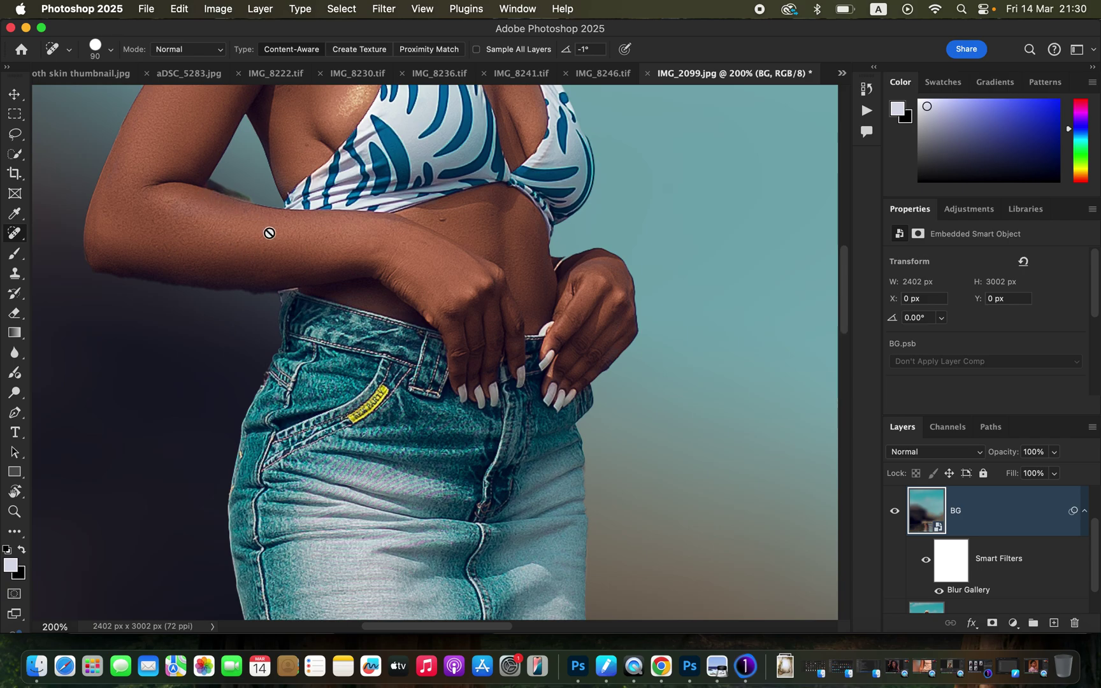
- Target the SUBJECT layer mask and set up a white Brush at 7 px, 0% hardness
drag(1094, 561, 1091, 519)
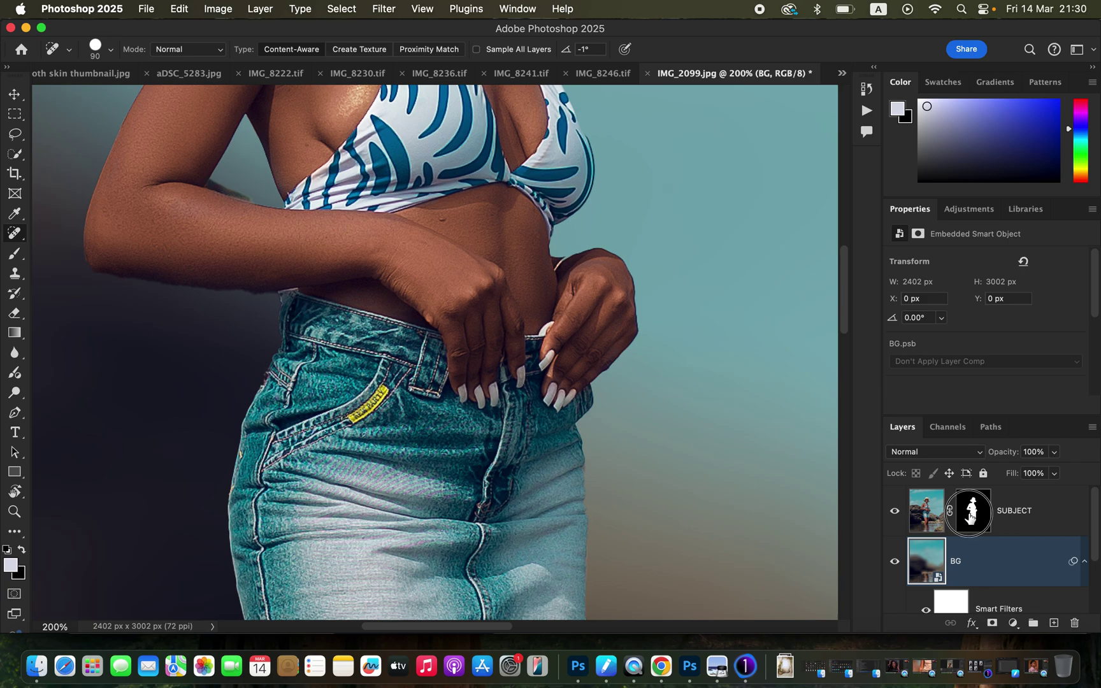
click(970, 518)
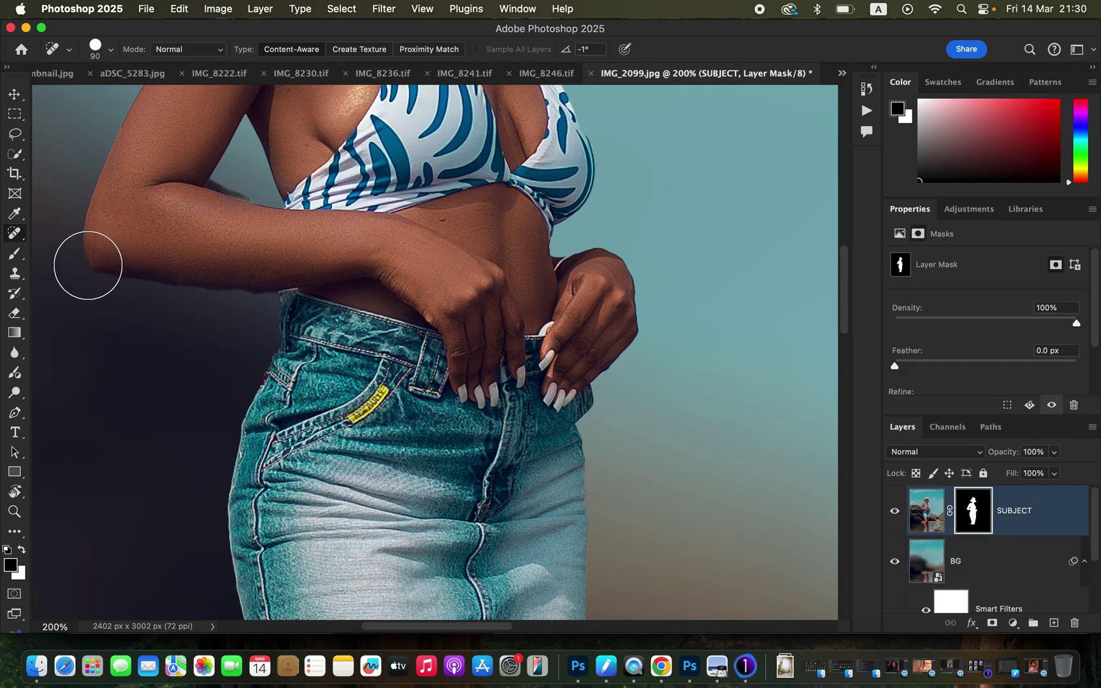
click(16, 254)
click(70, 251)
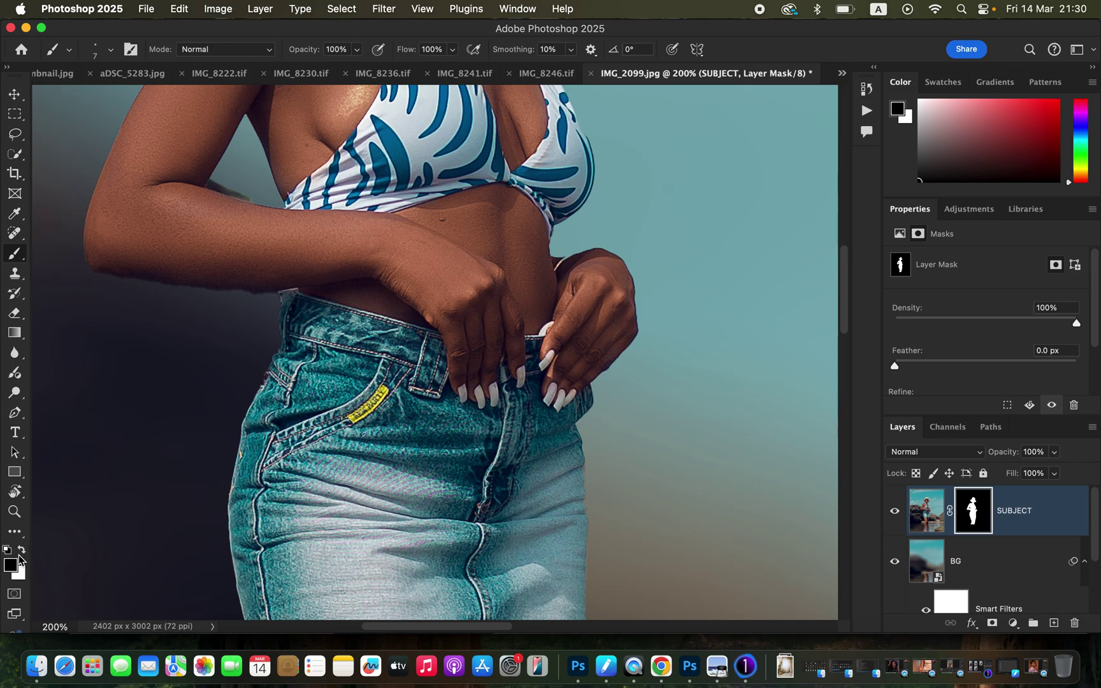
key(x)
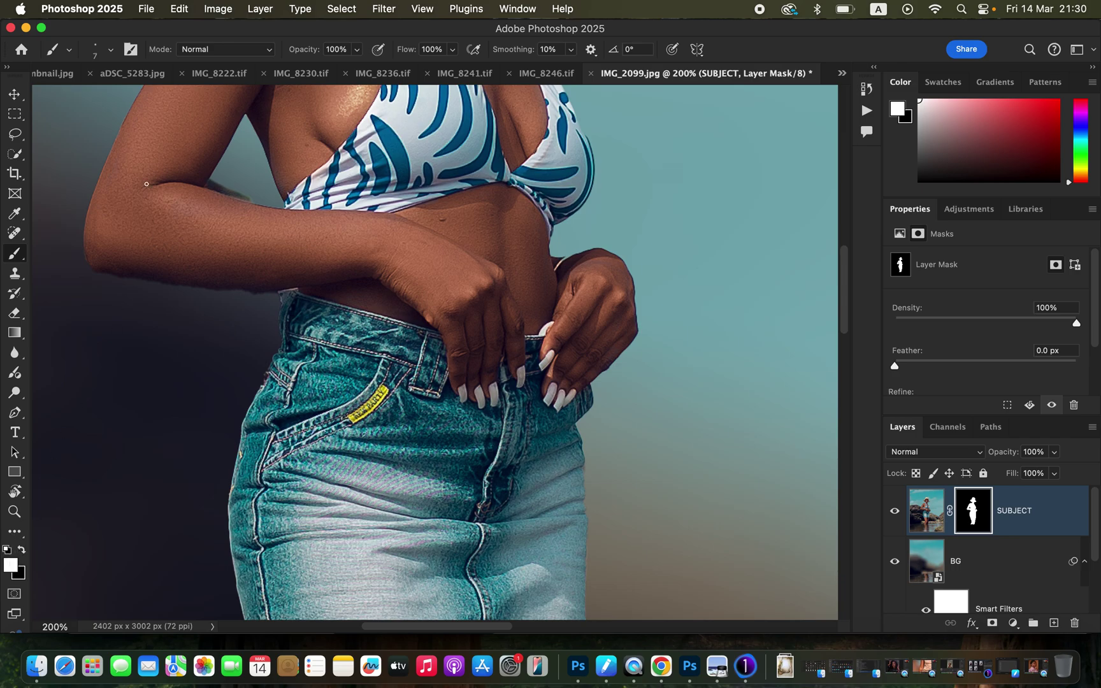
click(107, 51)
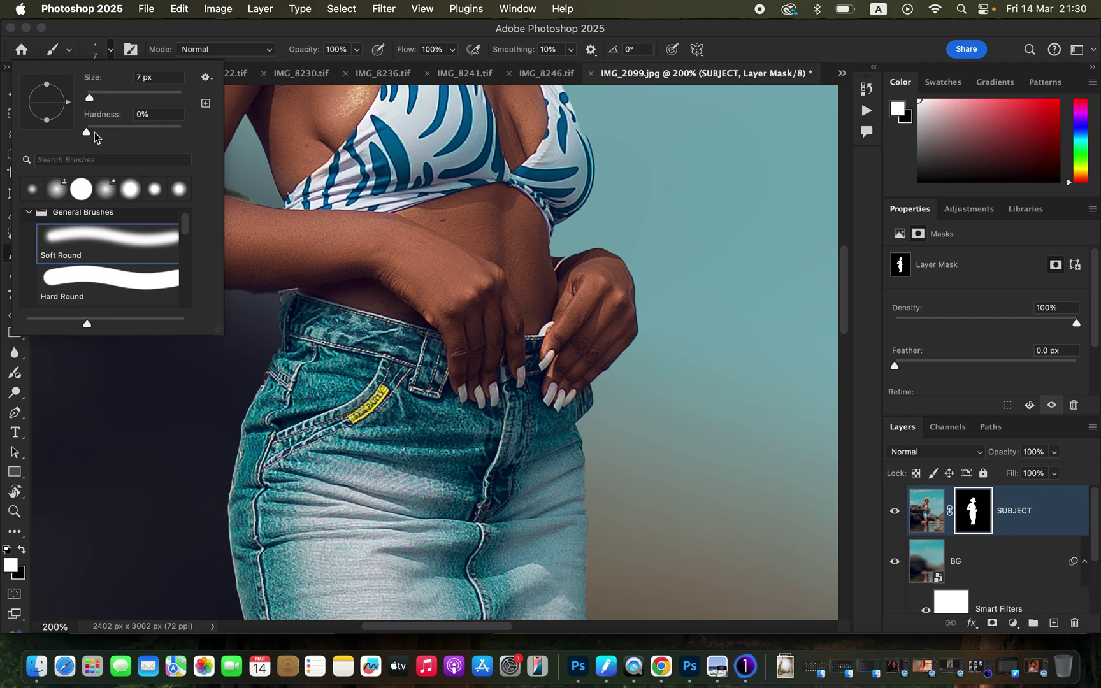
click(109, 51)
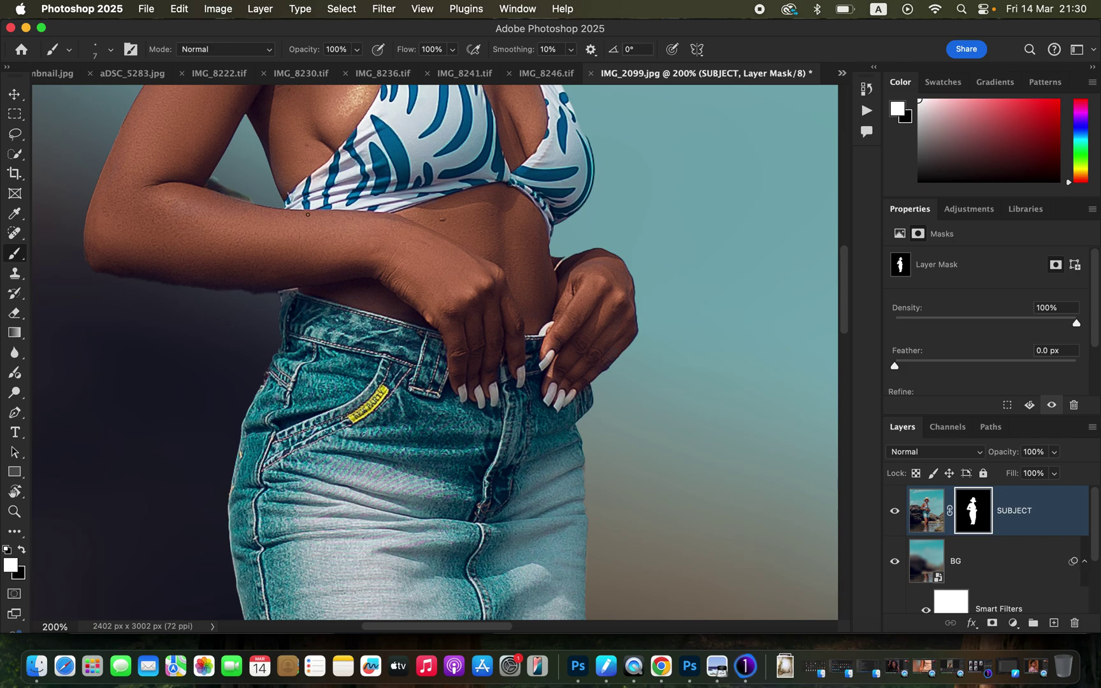
- Paint black on the mask over the light fringe at the upper elbow, then zoom in on the arm's edge
click(23, 551)
mouse_move(211, 184)
mouse_down()
mouse_move(252, 199)
mouse_move(210, 185)
mouse_move(257, 201)
mouse_move(216, 188)
mouse_up()
key(super+equal)
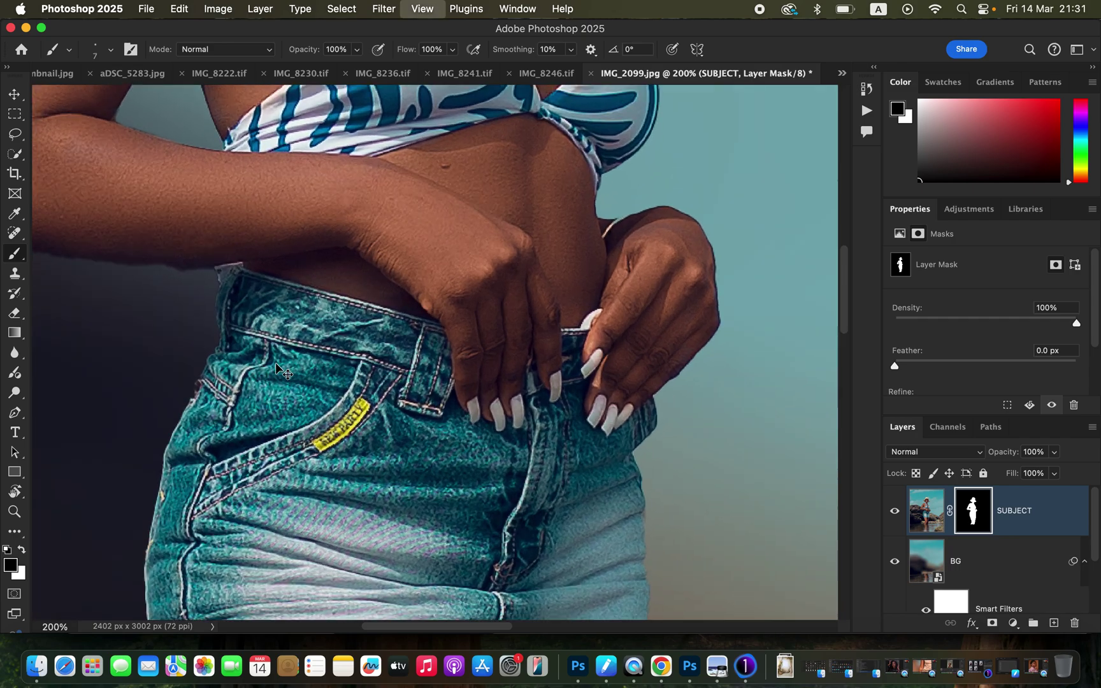
drag(292, 401, 633, 433)
scroll(489, 423, up, 5)
scroll(490, 422, left, 4)
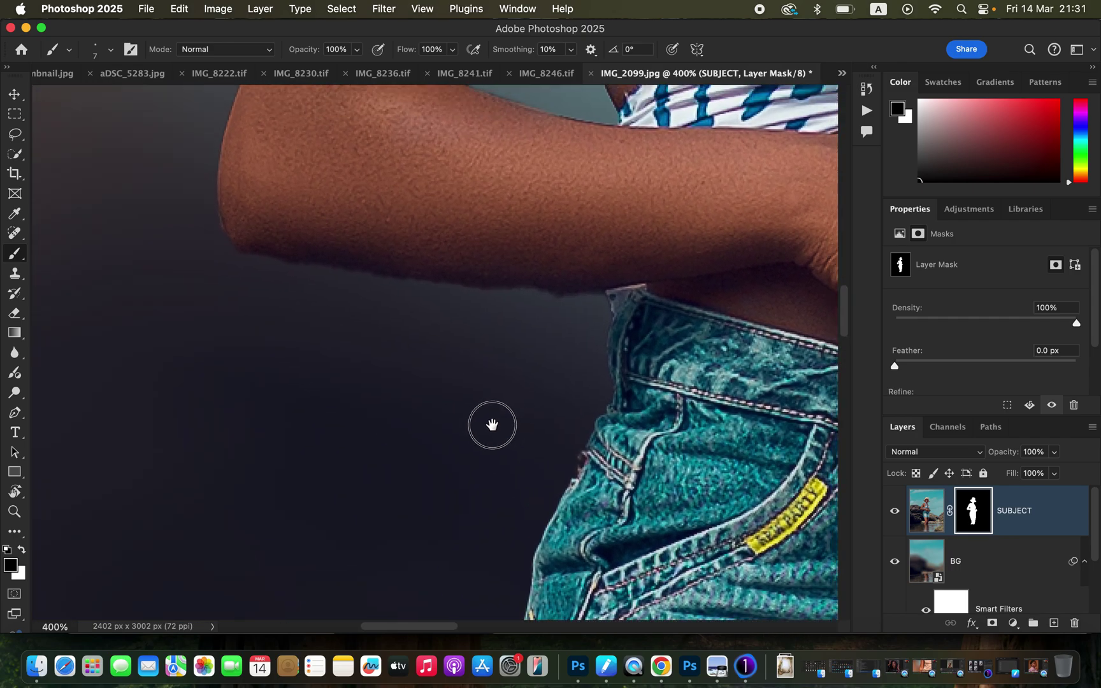
scroll(503, 427, right, 4)
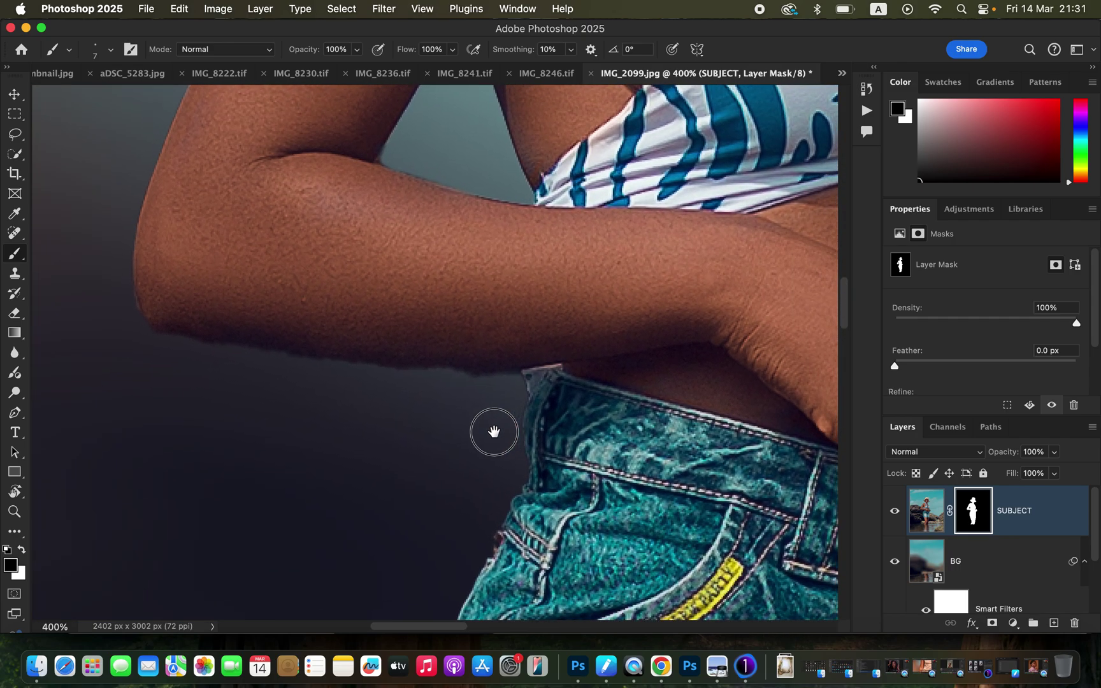
- Toggle the BG layer's visibility to inspect the arm's mask edge, ending with it visible
click(895, 564)
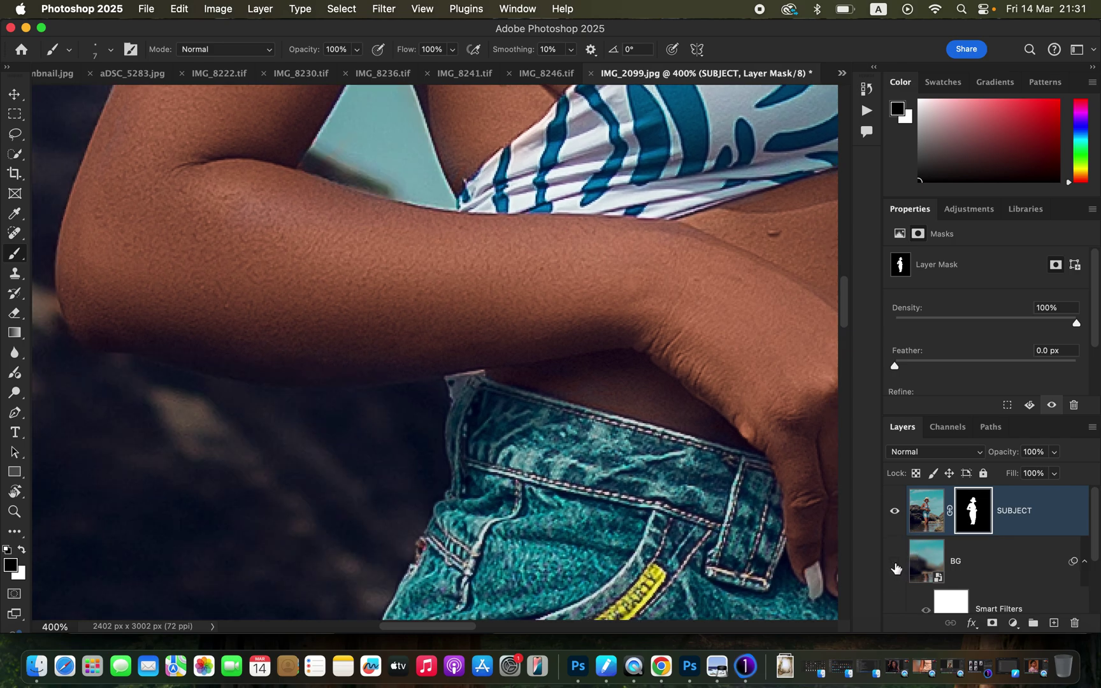
click(894, 564)
click(895, 564)
click(894, 563)
click(895, 564)
click(895, 564)
click(895, 565)
- Paint white along the arm's lower edge to restore it against the blurred background
click(21, 550)
mouse_move(64, 307)
mouse_down()
mouse_move(86, 339)
mouse_move(202, 372)
mouse_move(361, 385)
mouse_move(450, 373)
mouse_up()
click(894, 563)
mouse_move(160, 341)
mouse_down()
mouse_move(275, 369)
mouse_move(213, 364)
mouse_move(400, 377)
mouse_move(287, 376)
mouse_move(308, 374)
mouse_move(96, 335)
mouse_move(281, 374)
mouse_move(261, 377)
mouse_move(393, 372)
mouse_up()
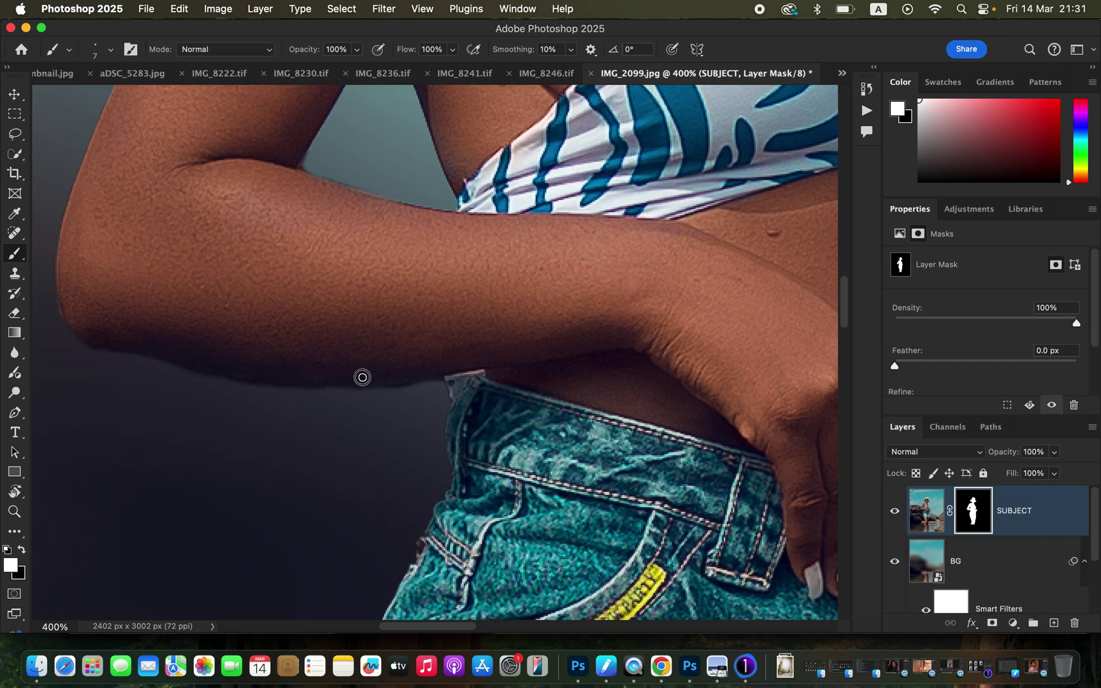
scroll(581, 481, down, 15)
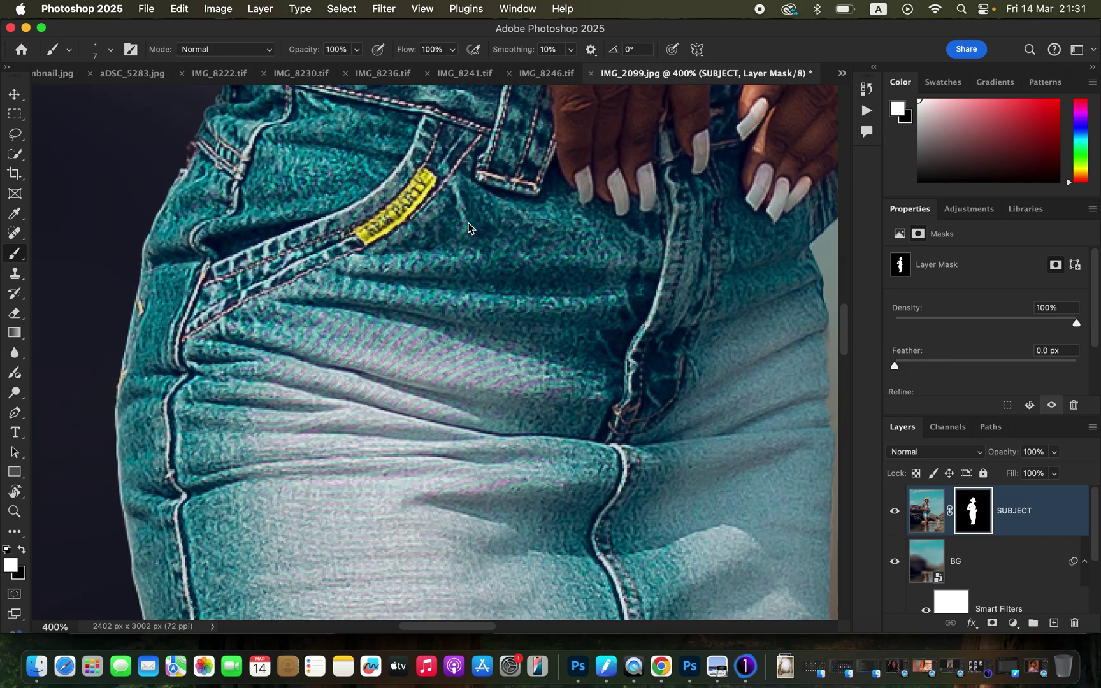
- Paint black along the right leg's edge near the knee to remove the fuzzy fringe
scroll(648, 200, down, 3)
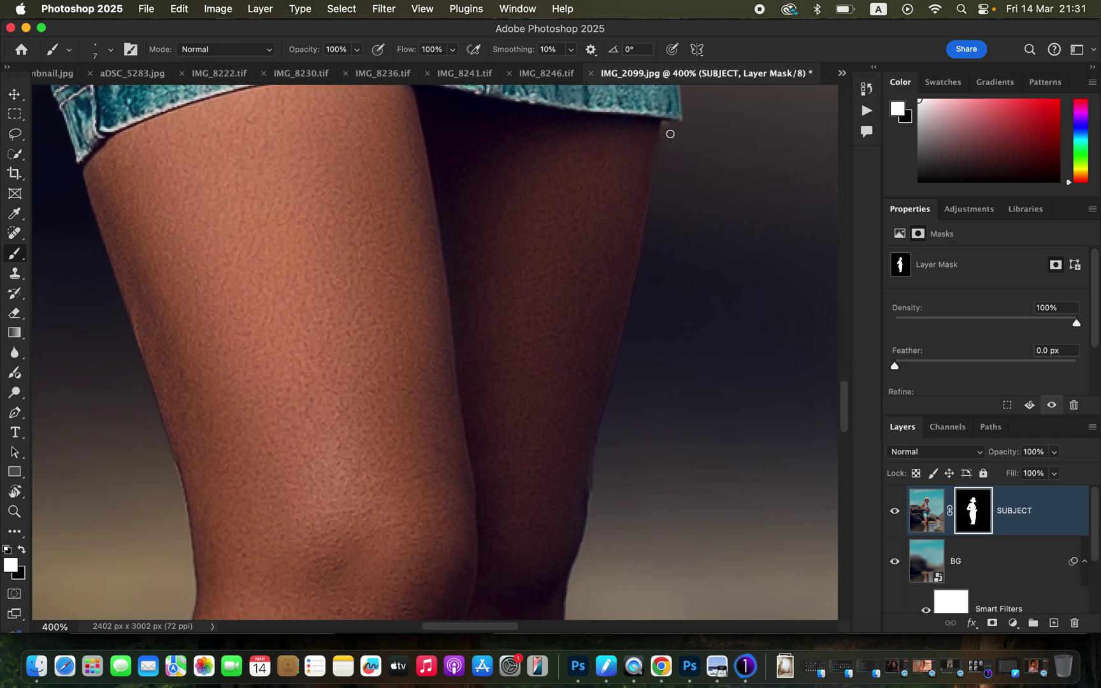
click(22, 550)
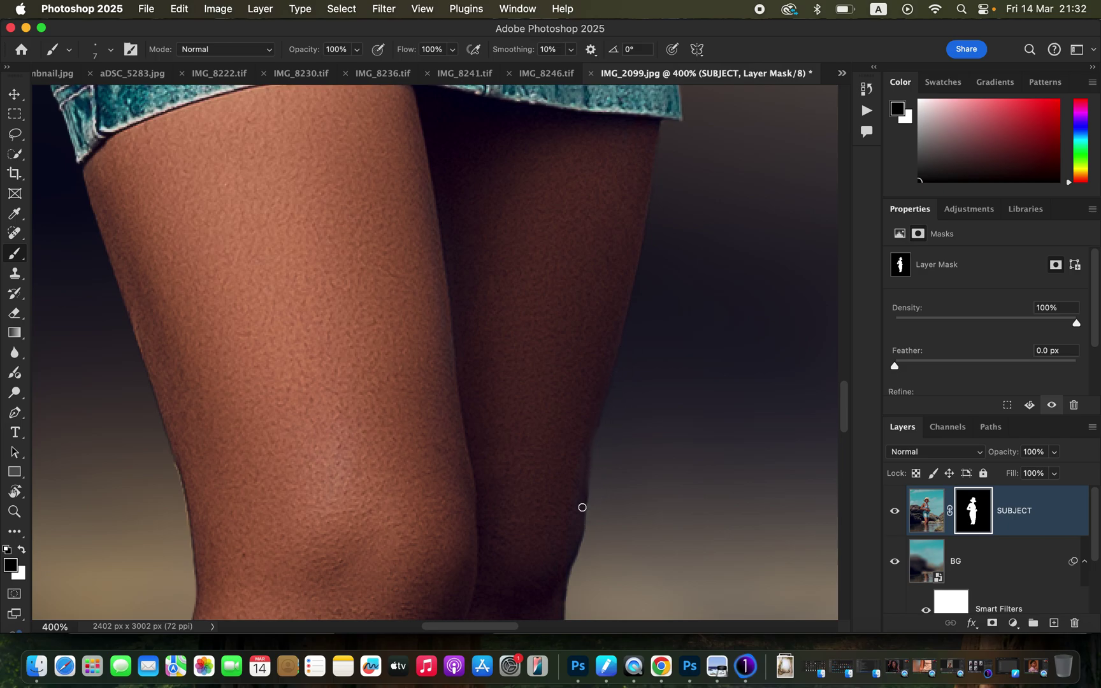
drag(460, 492, 550, 327)
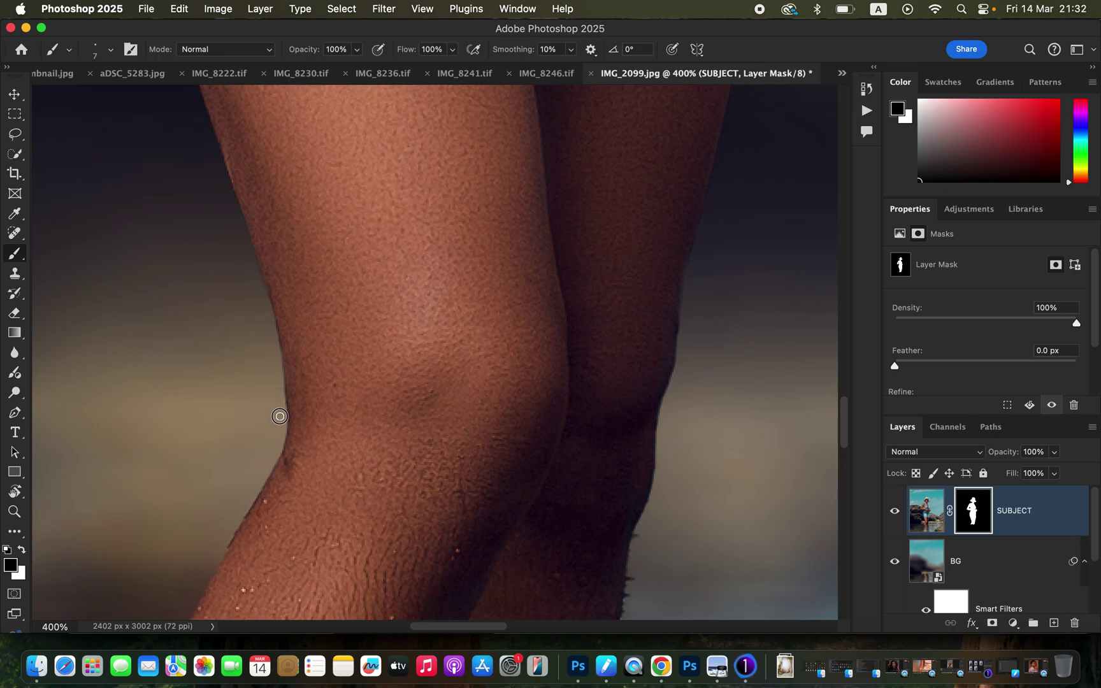
scroll(629, 427, down, 10)
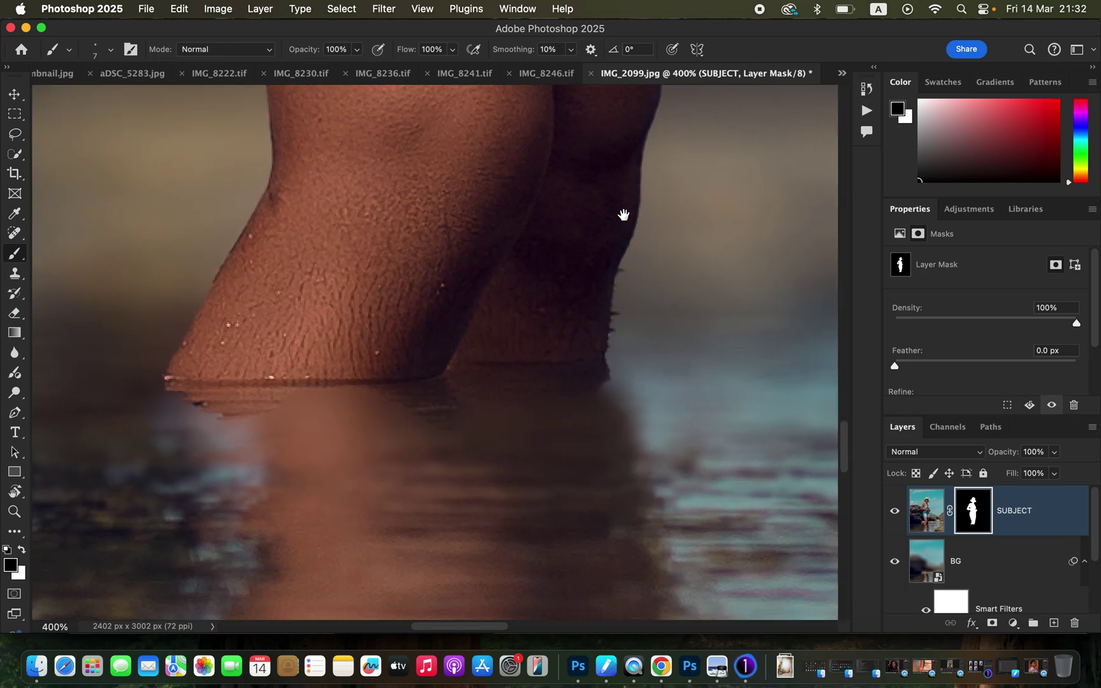
mouse_move(625, 257)
mouse_down()
mouse_move(614, 326)
mouse_move(586, 343)
mouse_up()
key(super+minus)
key(super+minus)
key(super+minus)
key(super+minus)
key(super+minus)
key(super+minus)
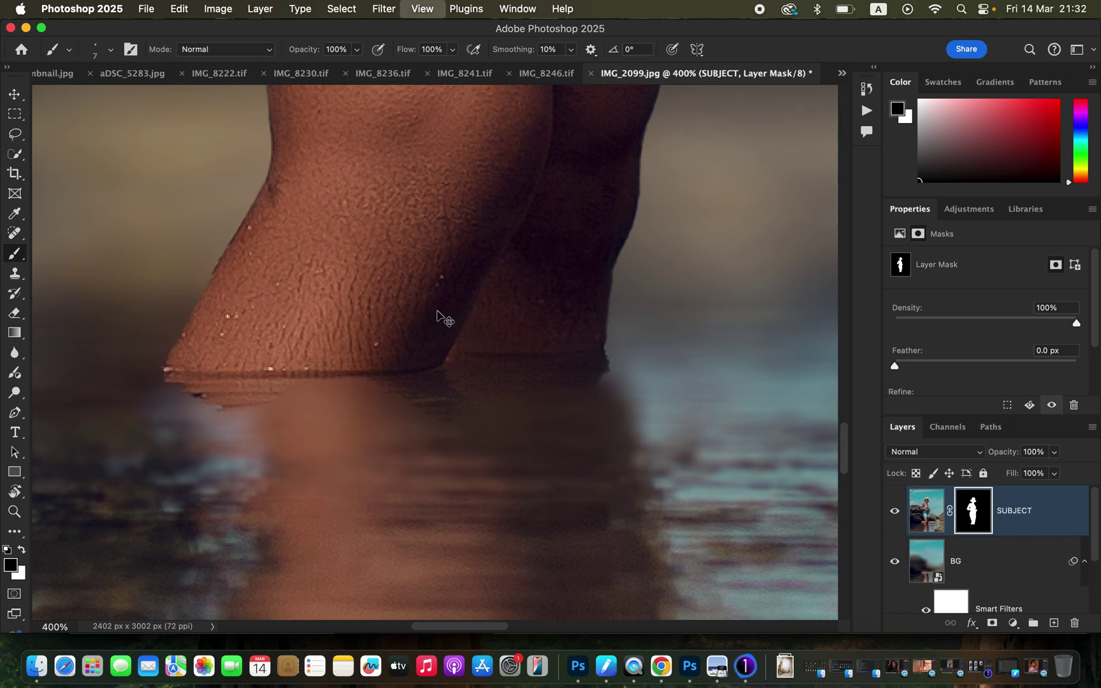
key(super+minus)
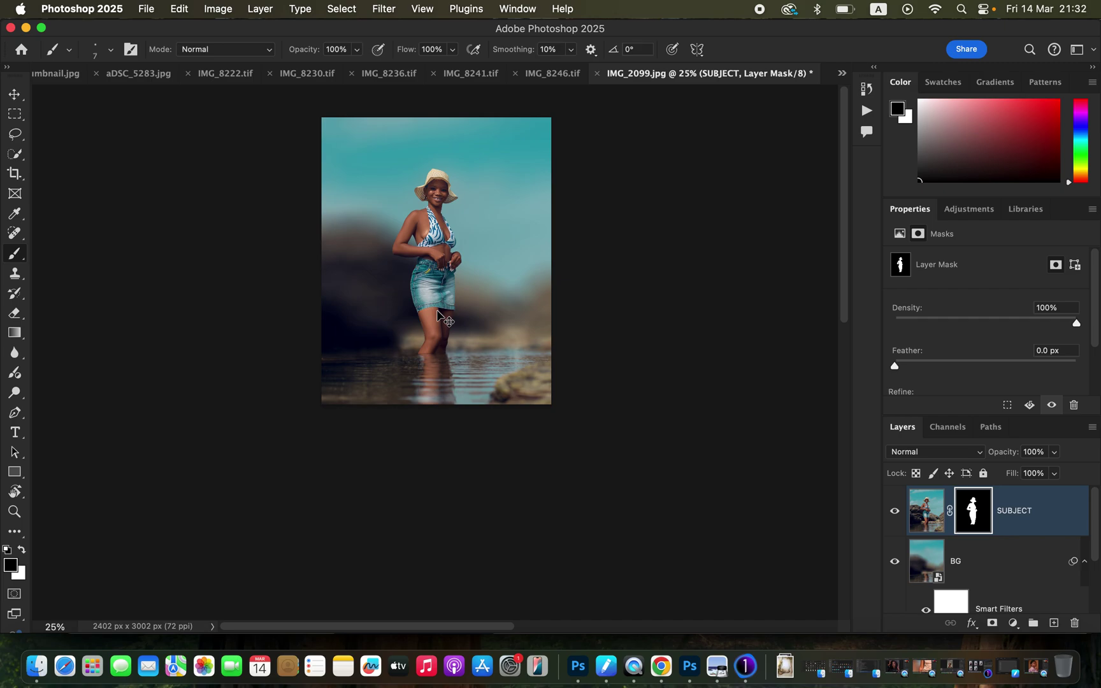
key(super+plus)
key(super+plus)
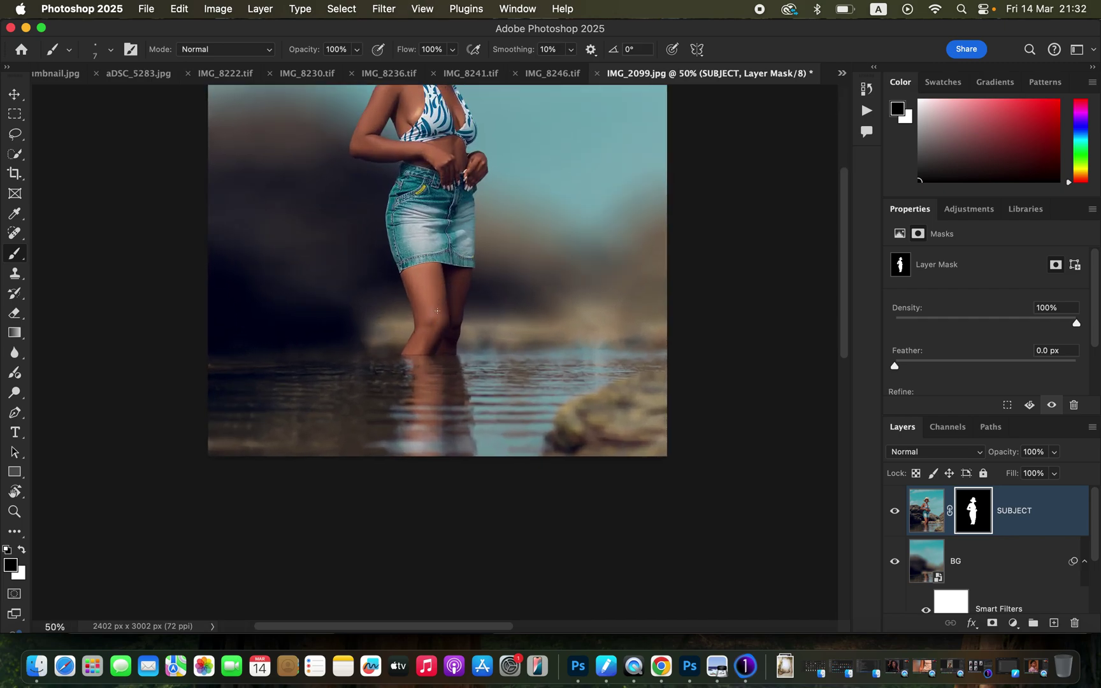
scroll(505, 223, up, 5)
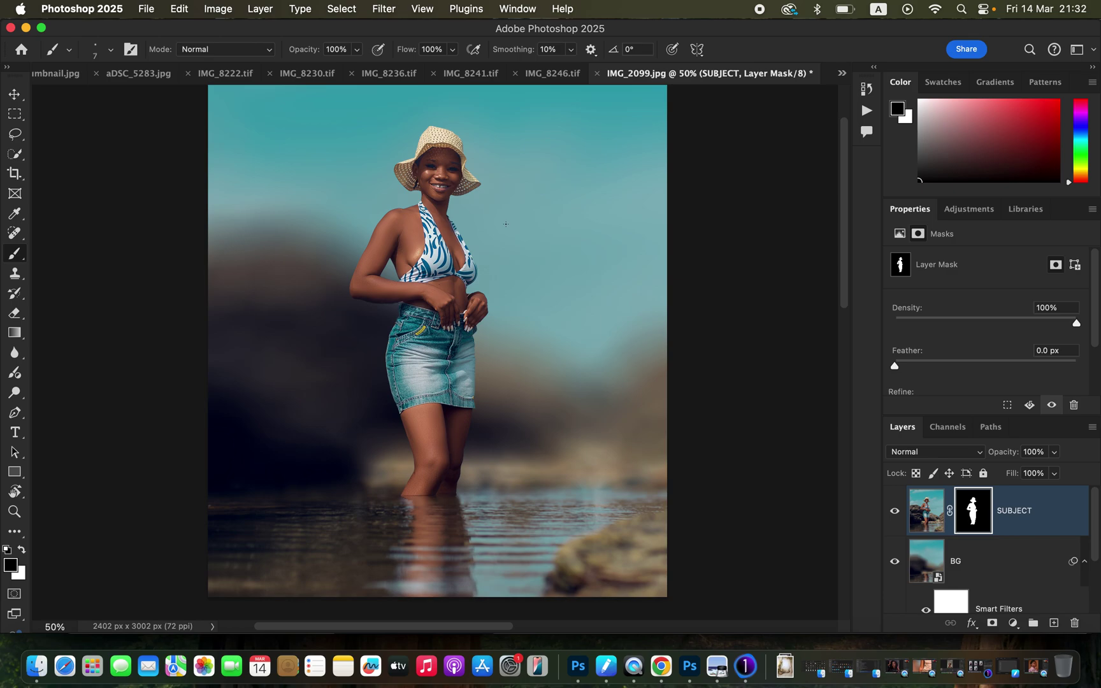
scroll(1014, 583, down, 3)
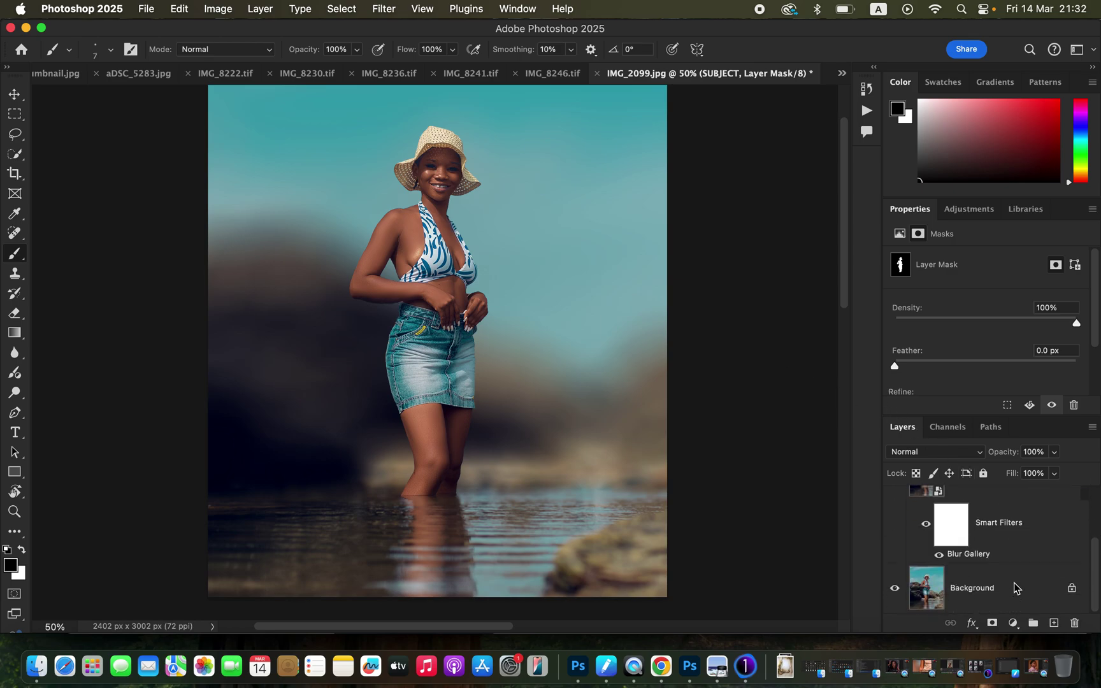